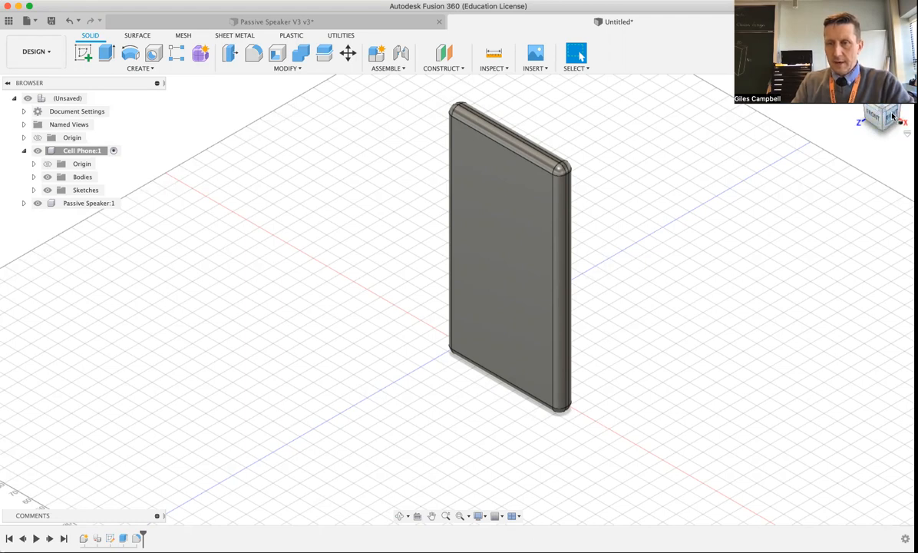
Move the cell phone body 40 mm straight up from the ground plane, working from the right side view.
left_click(893, 115)
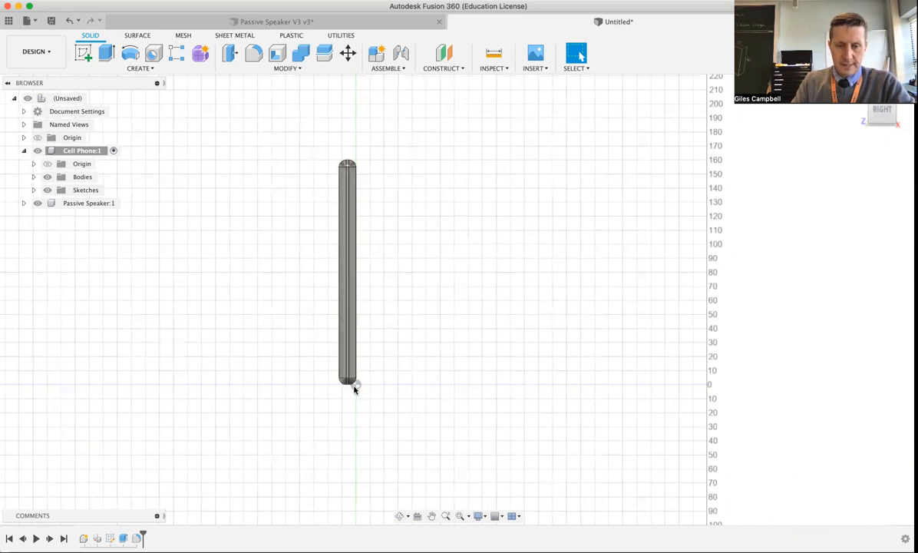
left_click(348, 54)
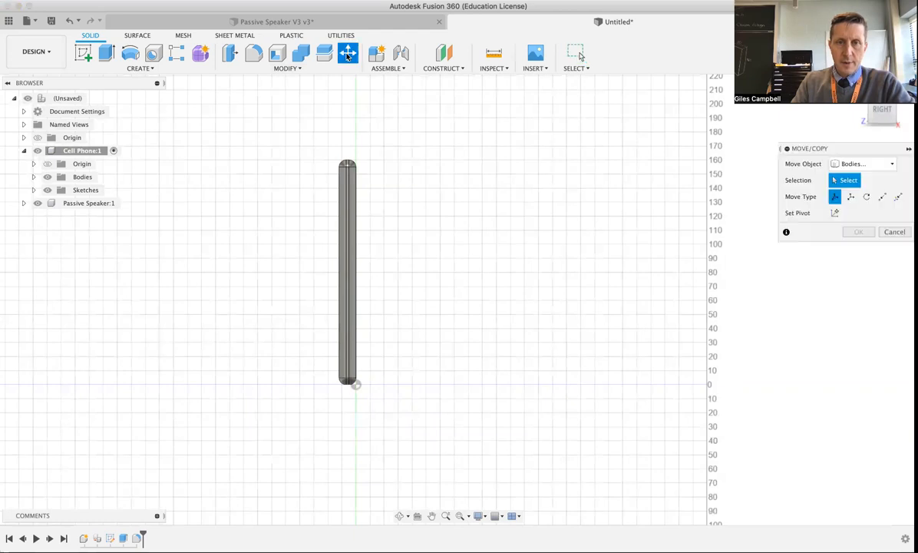
left_click(346, 275)
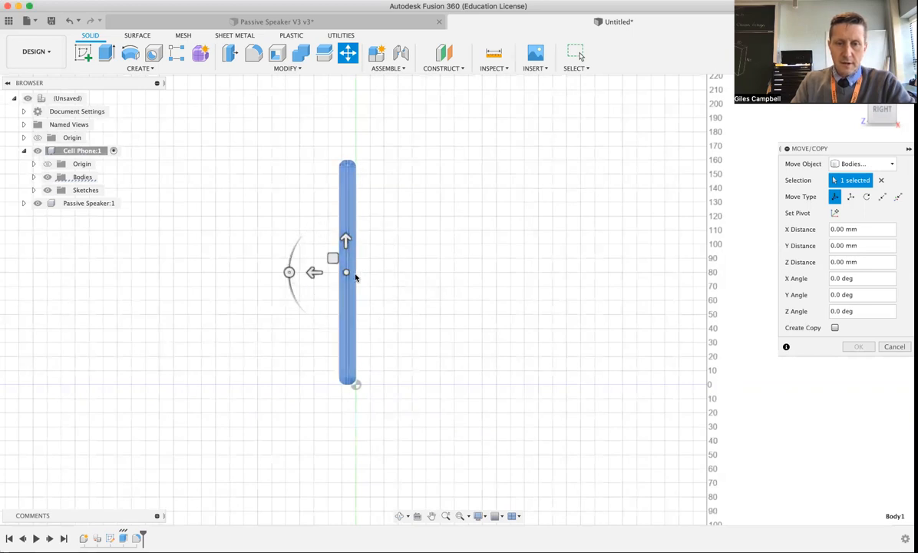
left_click(346, 238)
left_click_drag(346, 238, 348, 184)
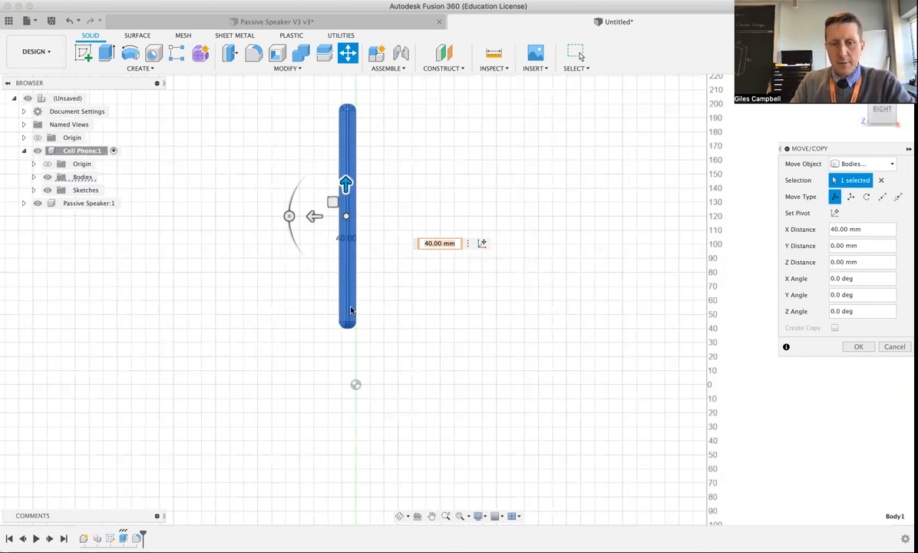
Tilt the raised phone body backwards by setting its Z angle to -15 degrees, and apply the move.
left_click(289, 217)
left_click_drag(289, 217, 290, 202)
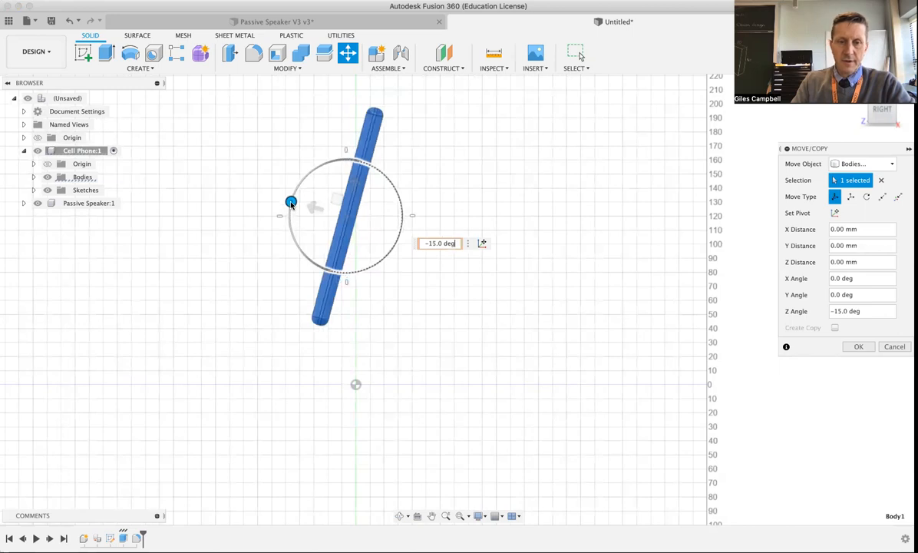
left_click_drag(290, 202, 291, 203)
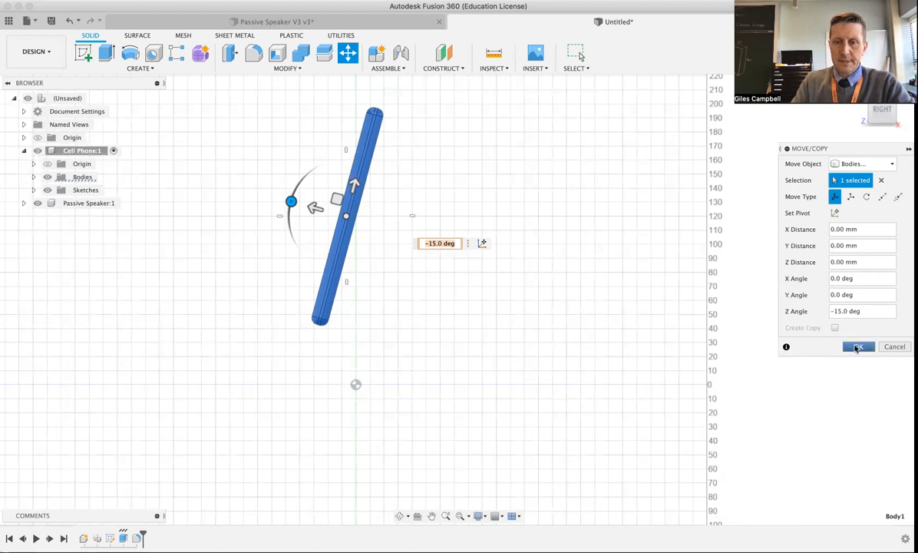
left_click(857, 347)
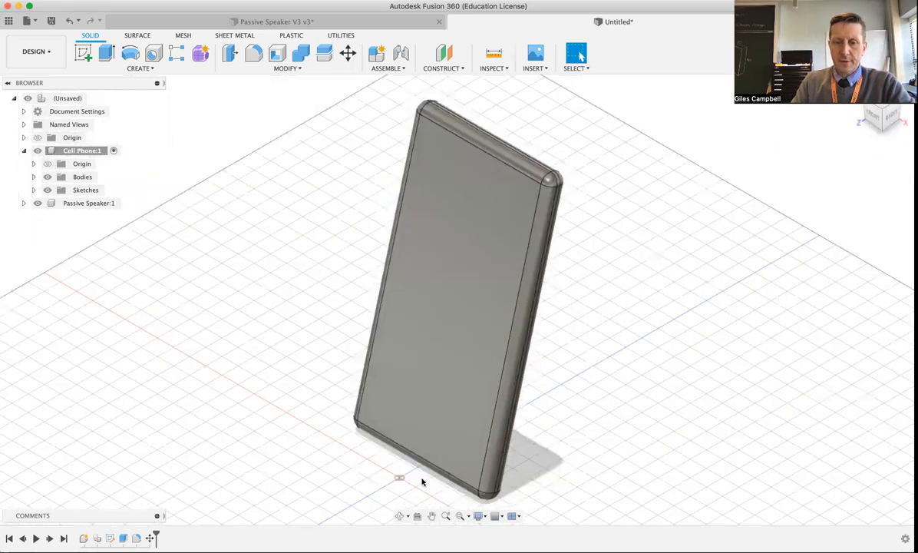
left_click(400, 517)
mouse_move(420, 385)
left_mouse_down()
mouse_move(394, 365)
mouse_move(391, 382)
mouse_move(428, 379)
mouse_move(361, 375)
mouse_move(382, 357)
mouse_move(389, 369)
mouse_move(413, 369)
left_mouse_up()
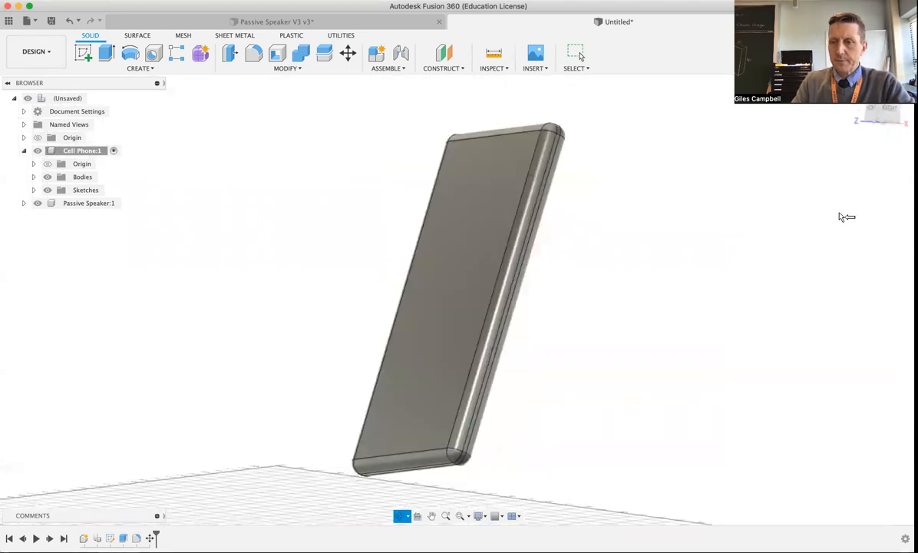
key("Escape")
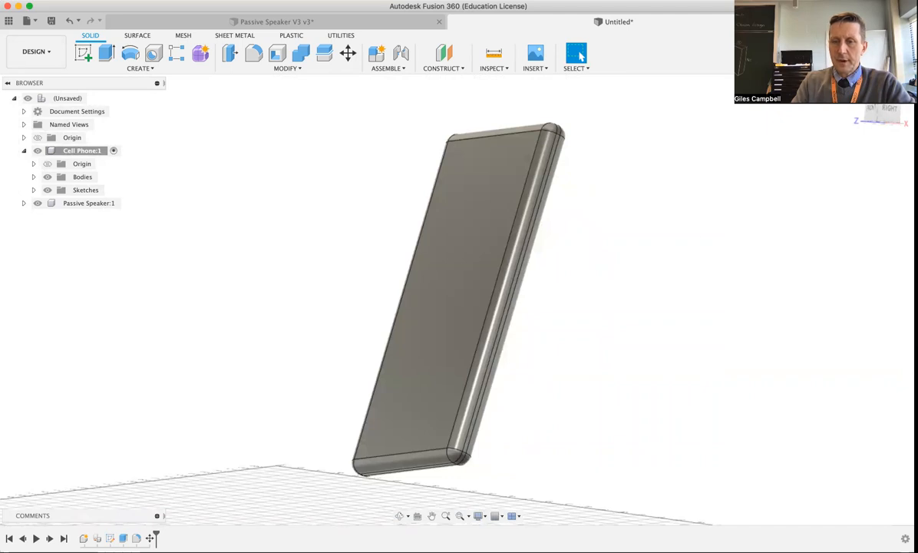
left_click(856, 86)
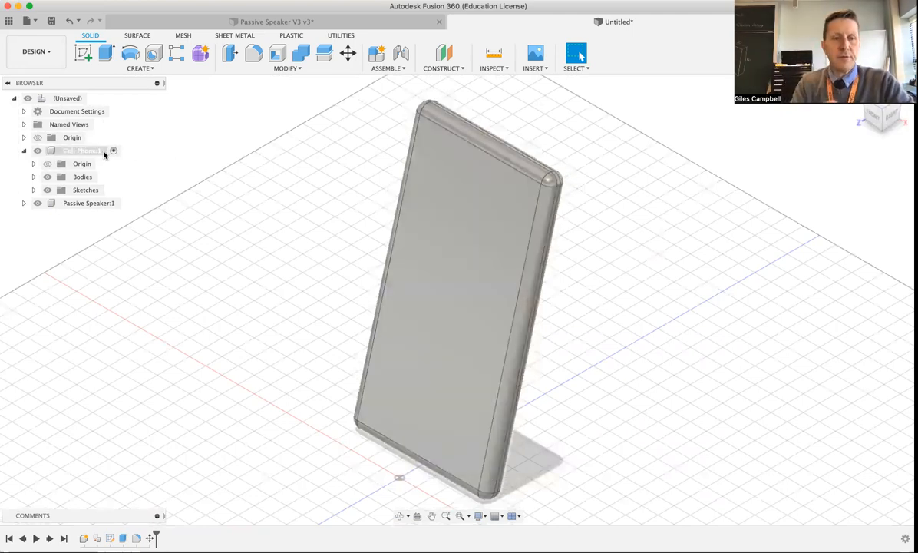
left_click(92, 151)
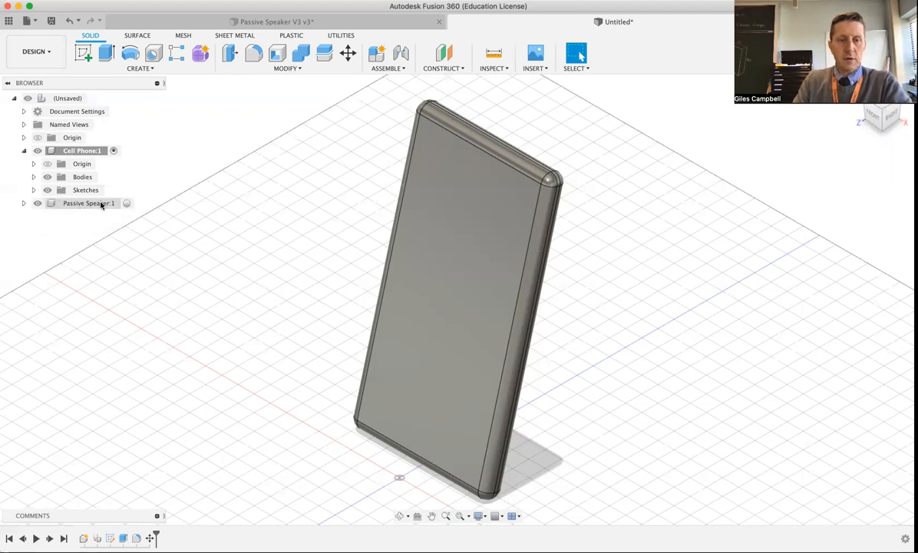
Activate the Passive Speaker component and start a new sketch on the vertical origin plane that shows the phone from the side.
left_click(93, 204)
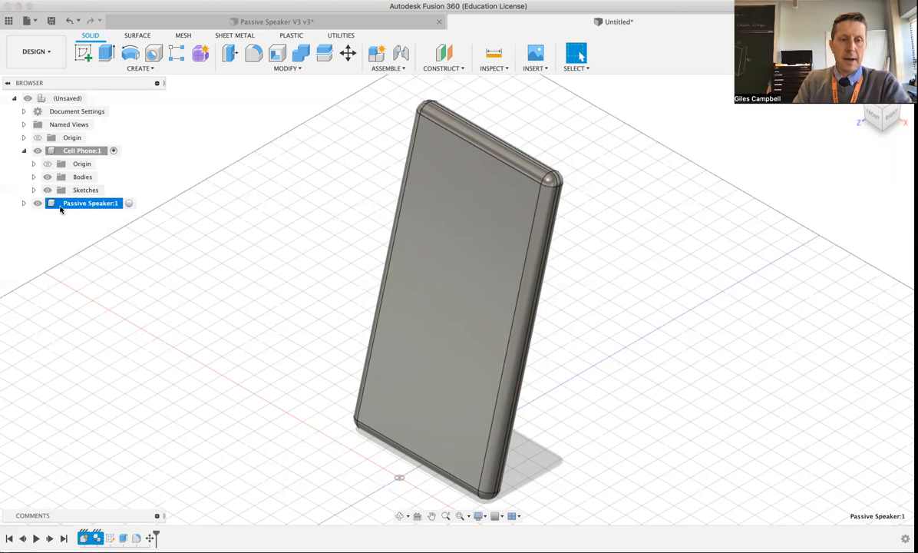
left_click(129, 204)
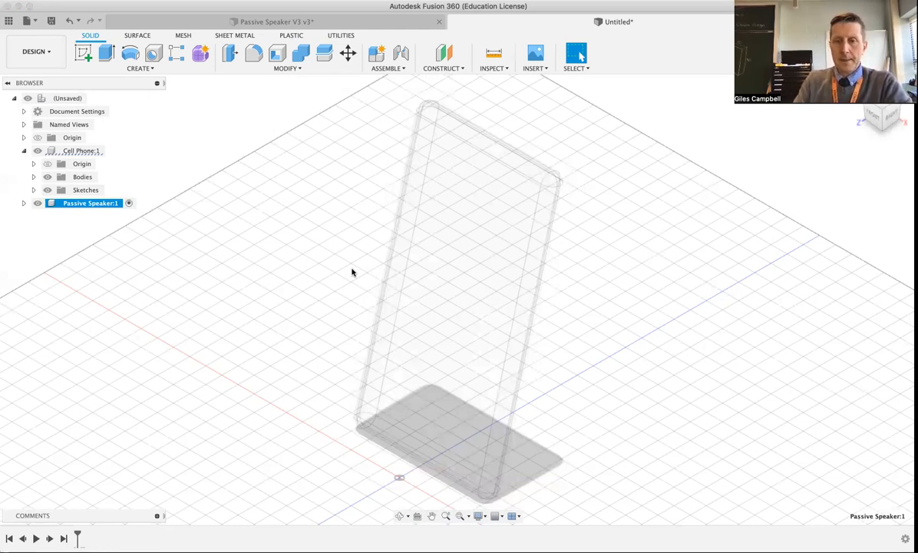
scroll(380, 419, "up", 1)
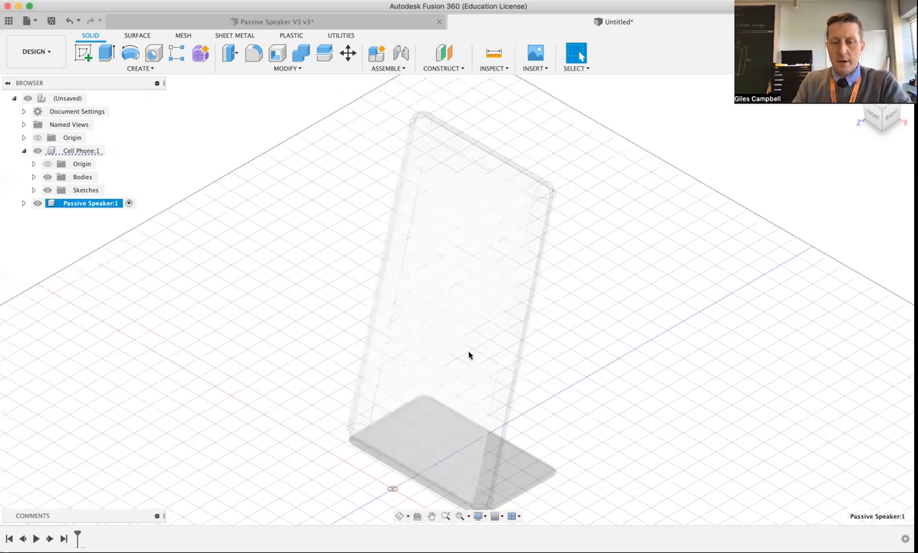
scroll(552, 359, "down", 3)
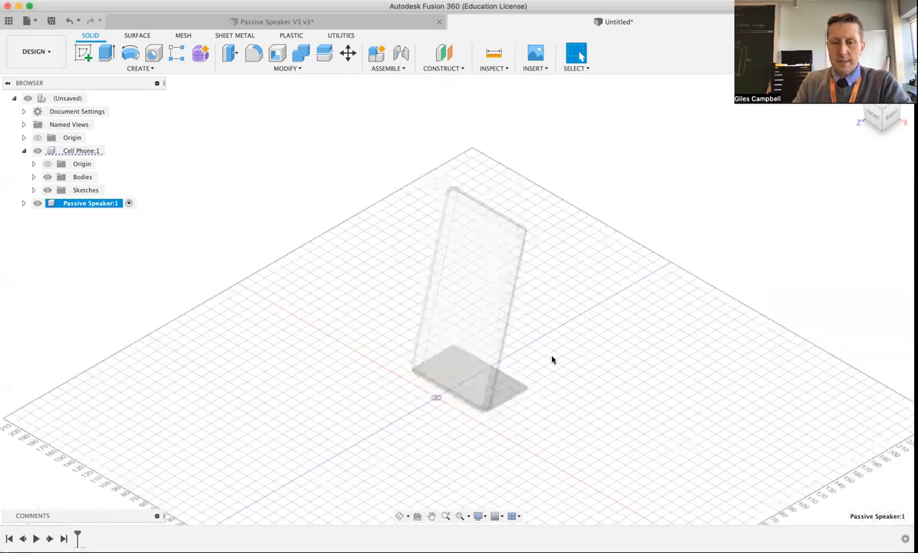
left_click(477, 337)
left_click(576, 392)
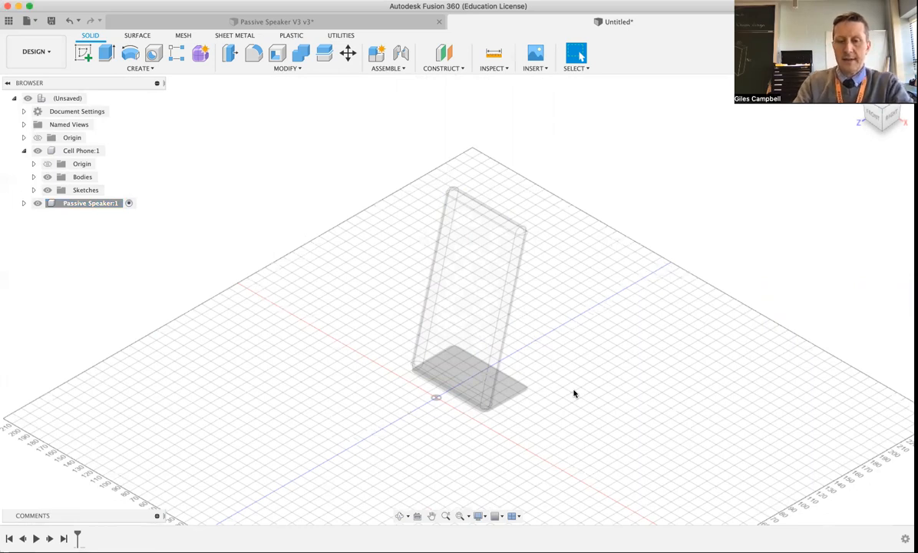
key("m")
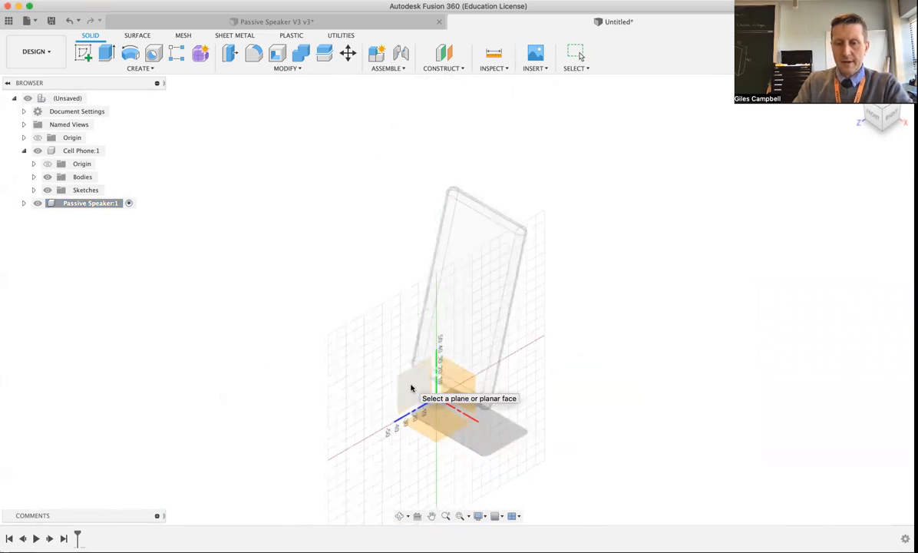
left_click(411, 387)
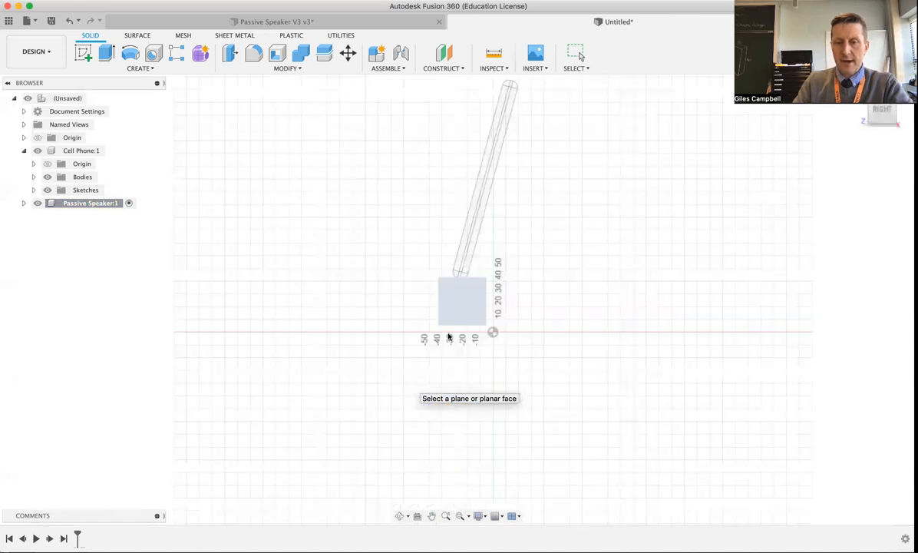
key("p")
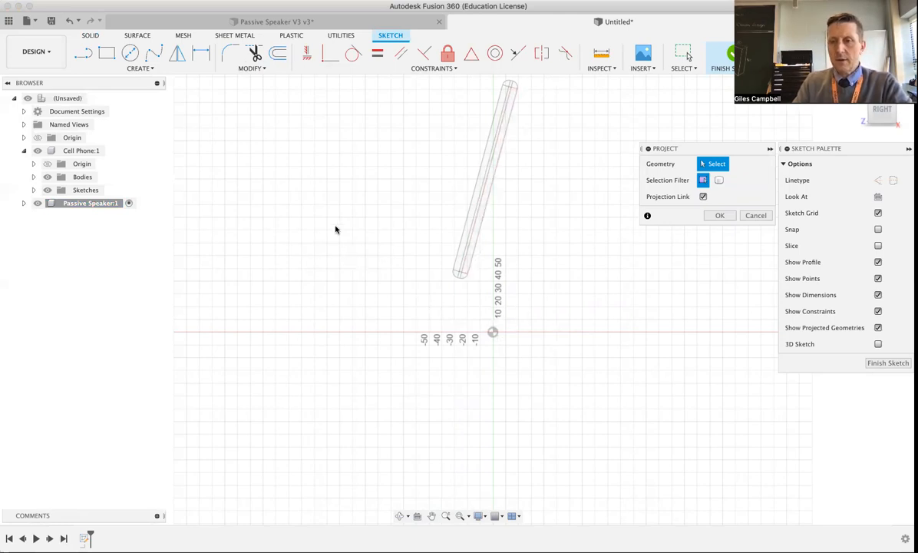
Draw a line across the lower part of the phone's side outline, sloping down towards the back at 15 degrees.
left_click(84, 53)
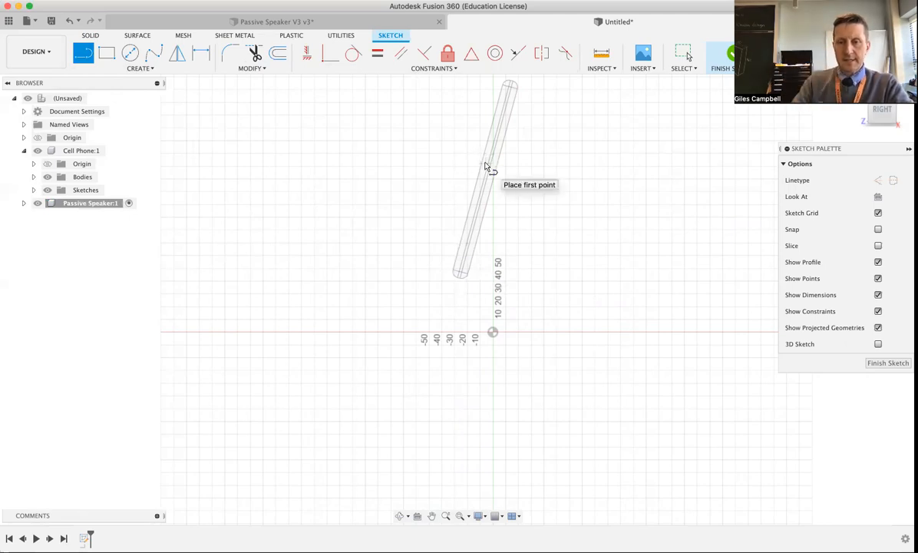
left_click(450, 247)
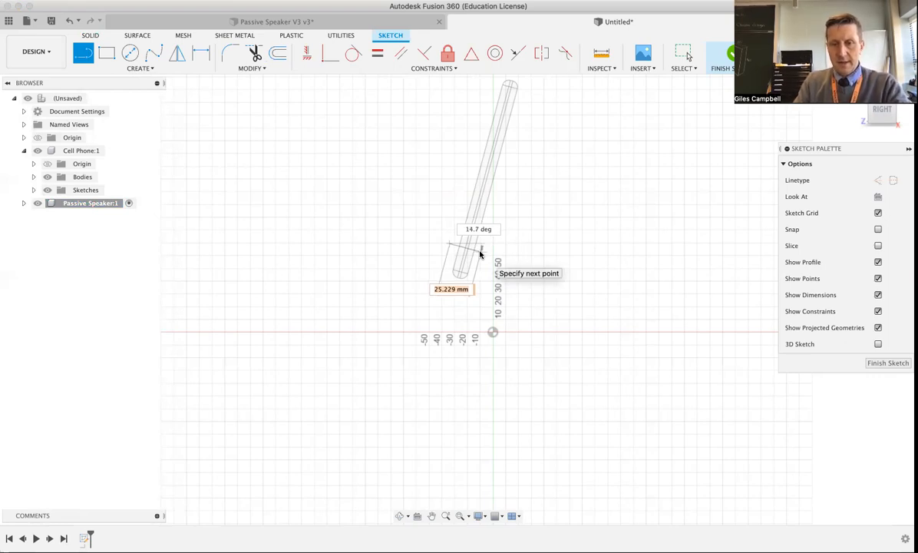
key("Tab")
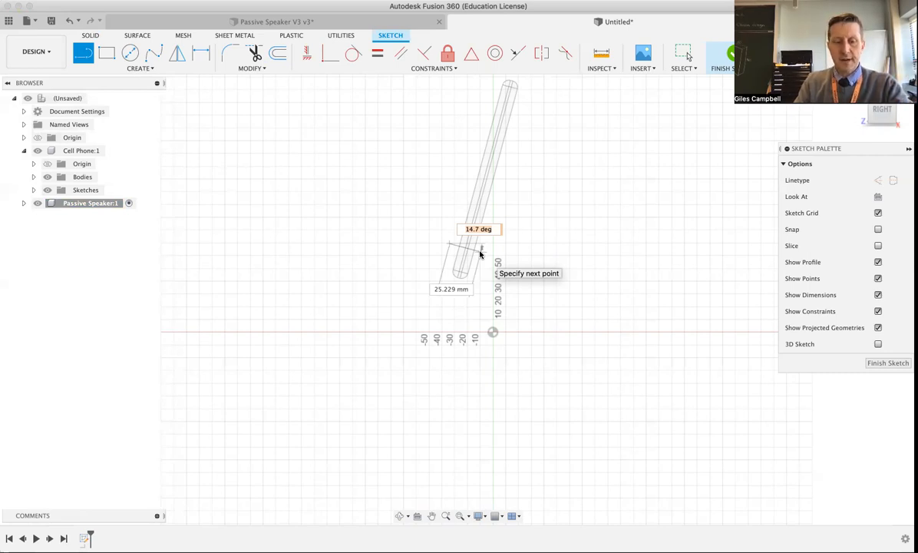
type("15")
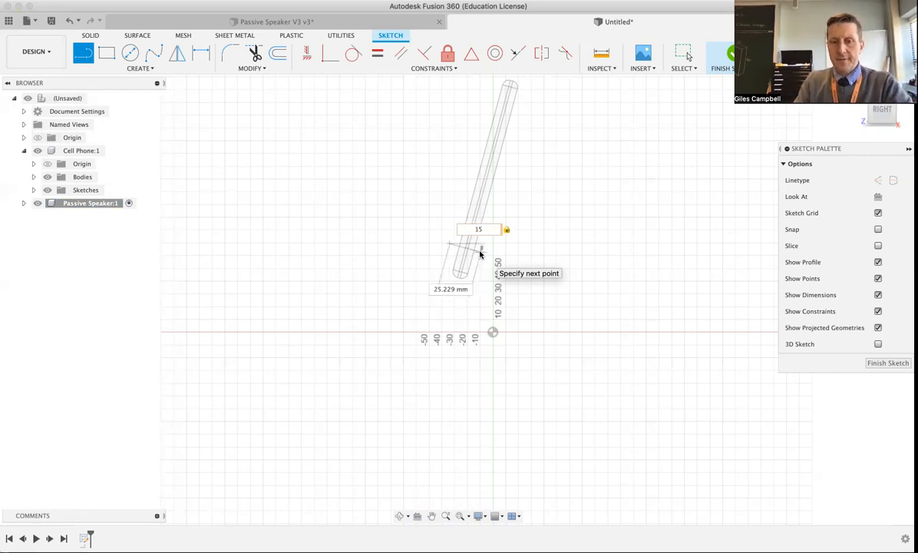
key("Tab")
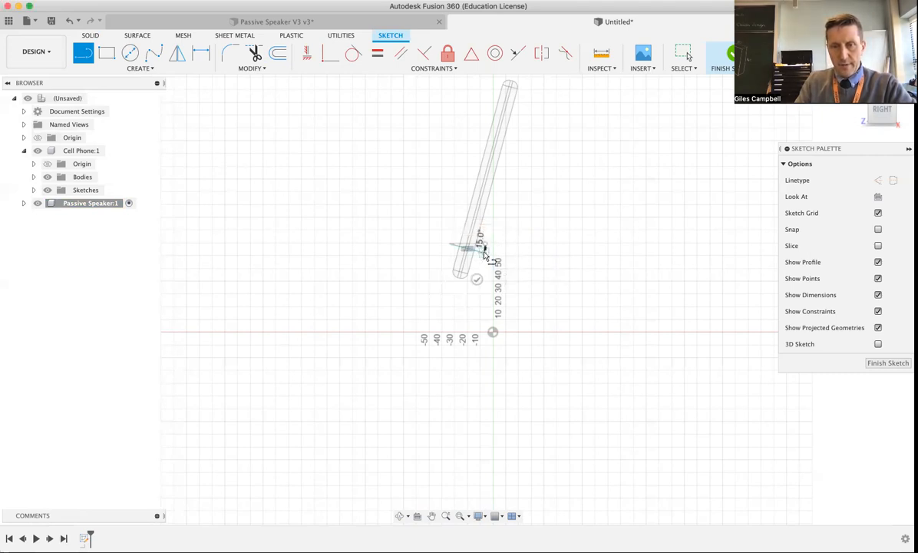
left_click(484, 254)
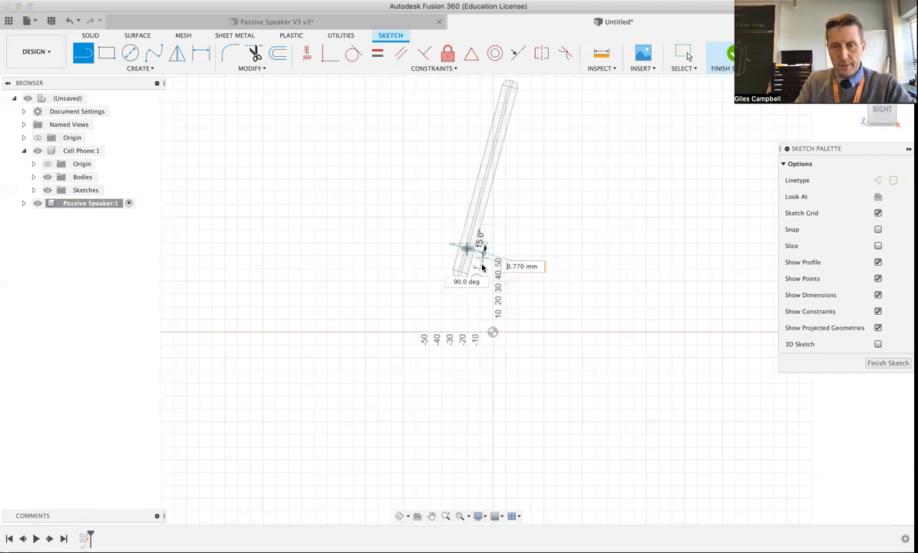
Continue the profile with a perpendicular line down behind the phone, a perpendicular rear leg to the ground axis, and a horizontal base line forward.
left_click(469, 306)
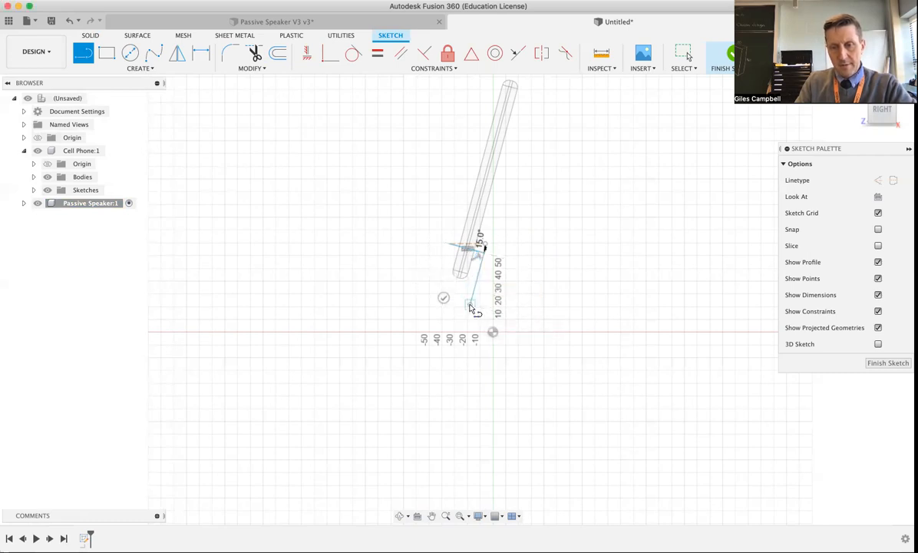
left_click(574, 333)
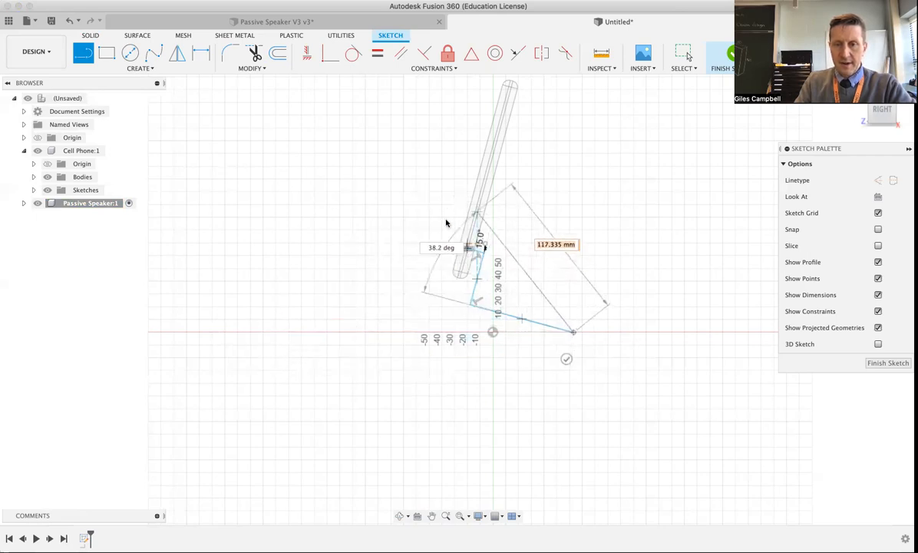
left_click(239, 333)
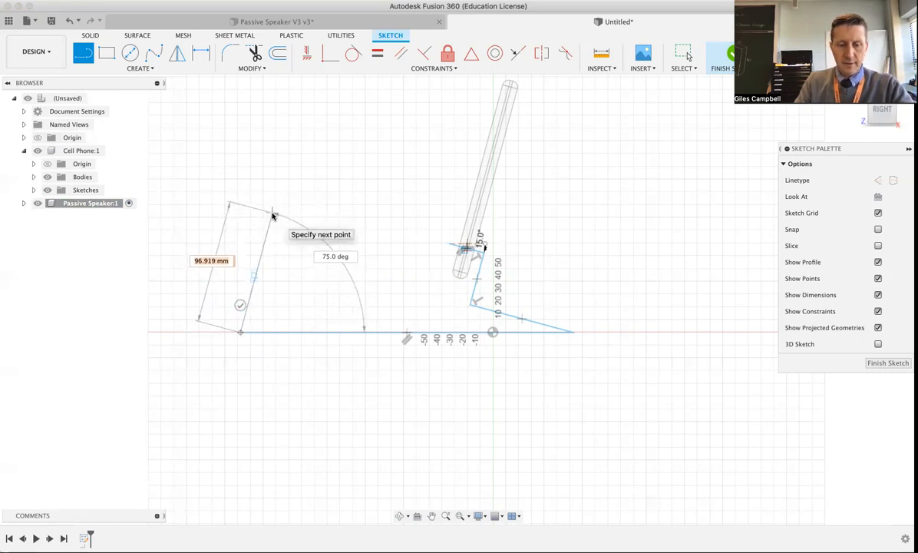
Close the profile with a front line at 75 degrees to the base, a perpendicular top line and a short riser, and finish the sketch.
key("Tab")
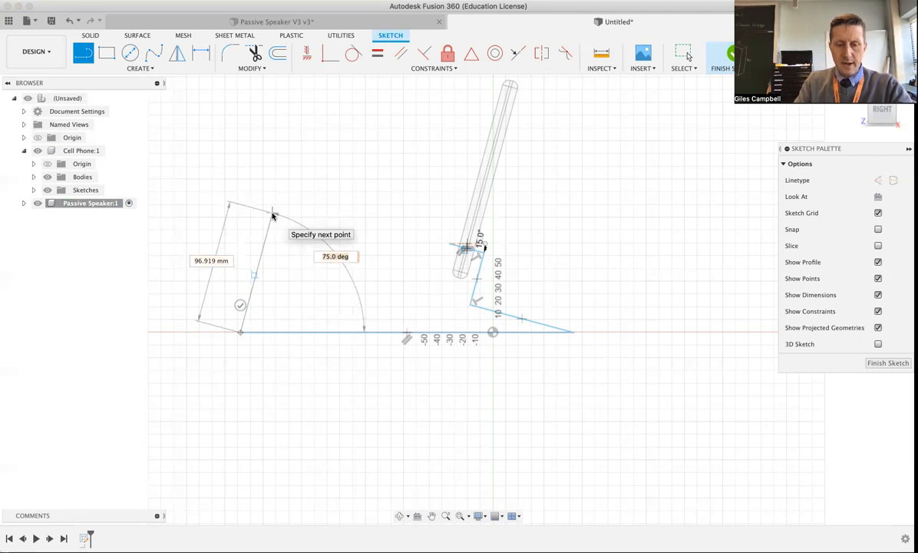
type("75")
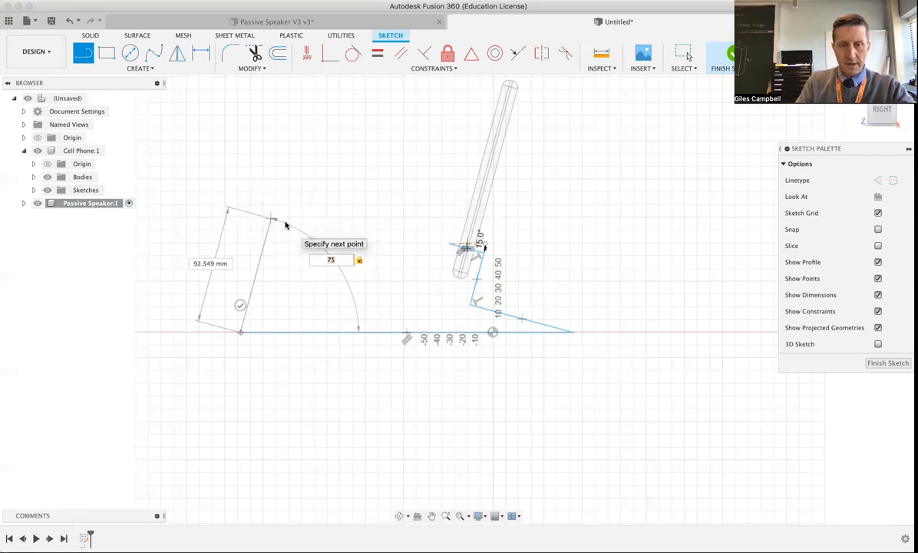
left_click(285, 223)
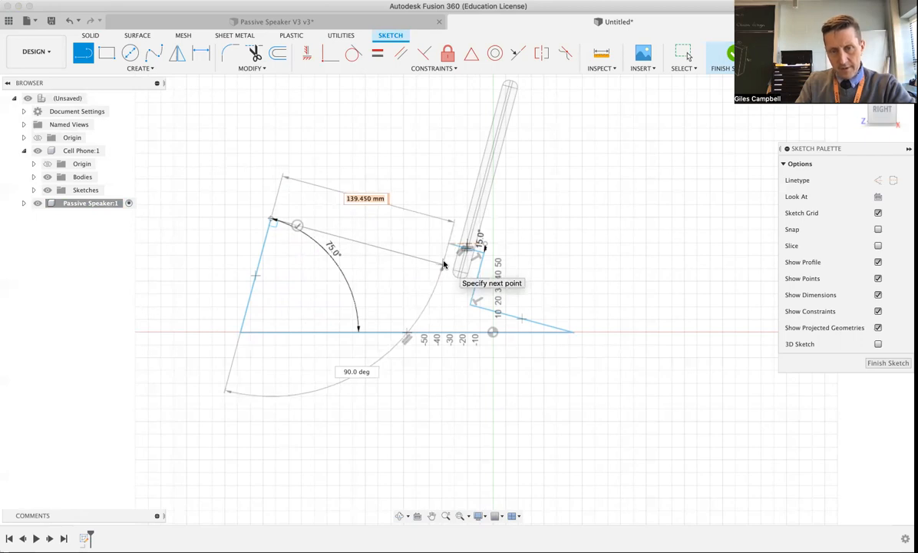
left_click(443, 264)
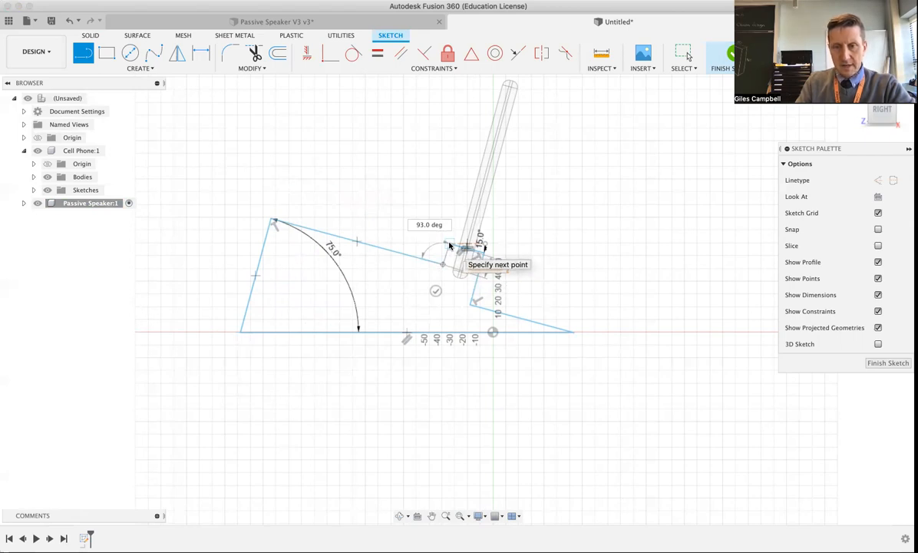
left_click(450, 244)
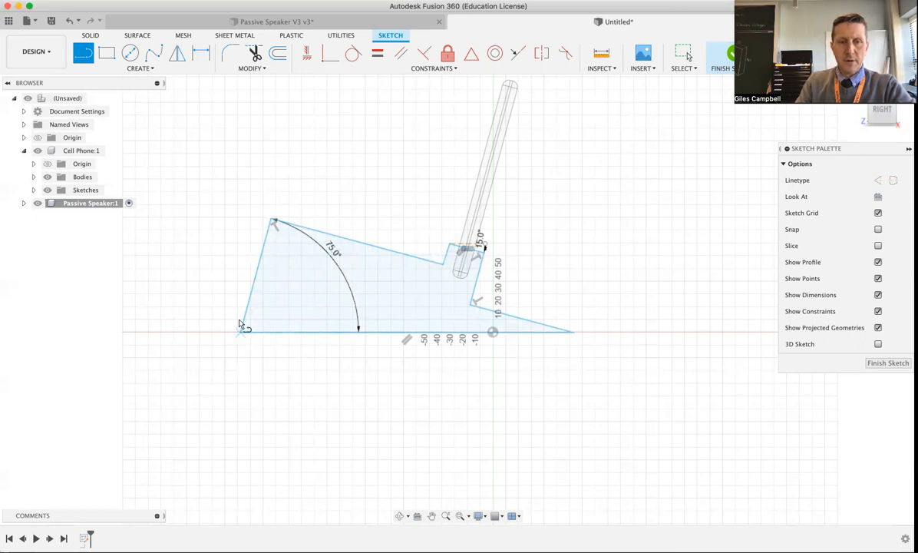
left_click(273, 220)
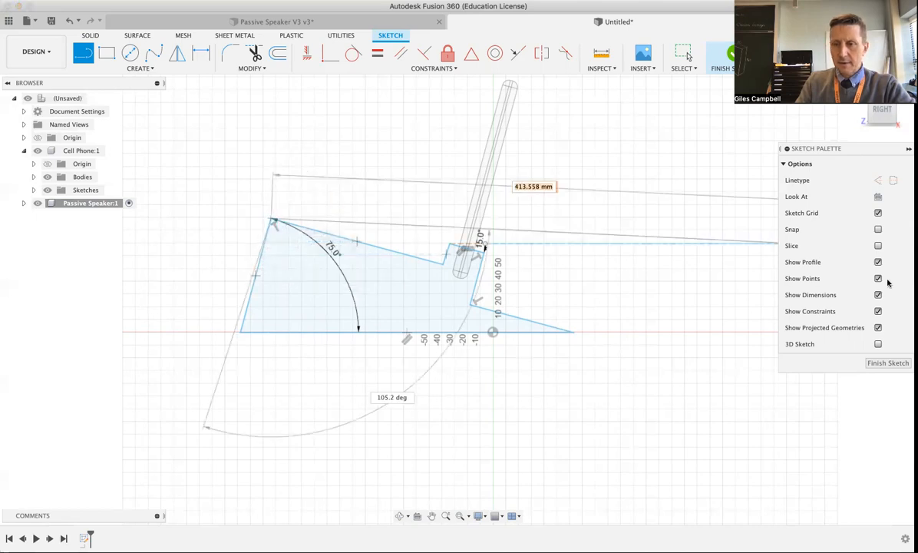
left_click(866, 365)
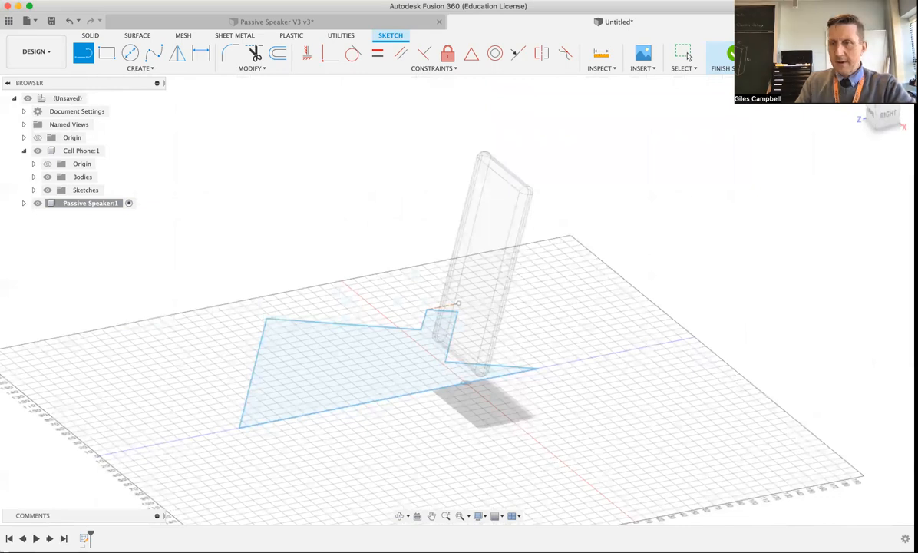
Finish the sketch and shorten the profile by moving its upper front corner towards the phone, to about 79 mm above the base.
left_click(723, 54)
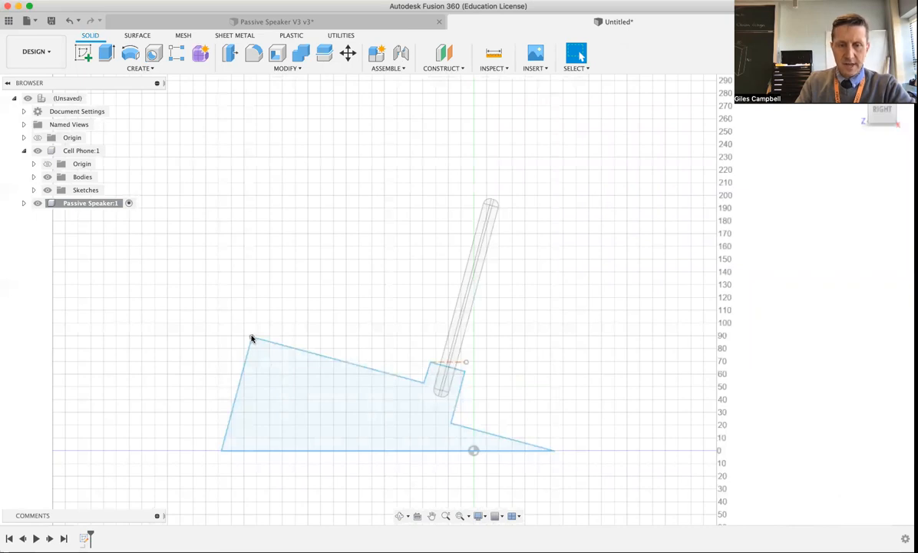
left_click(252, 338)
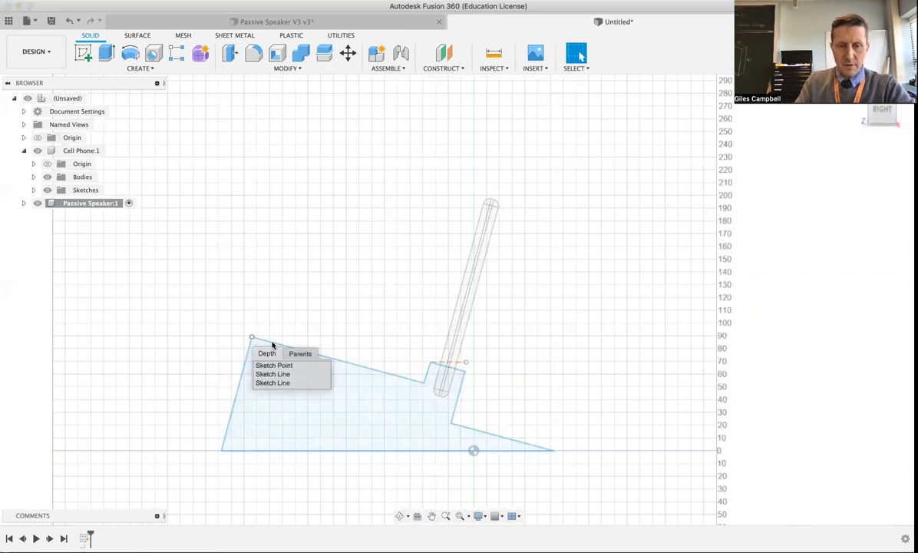
left_click_drag(252, 338, 301, 352)
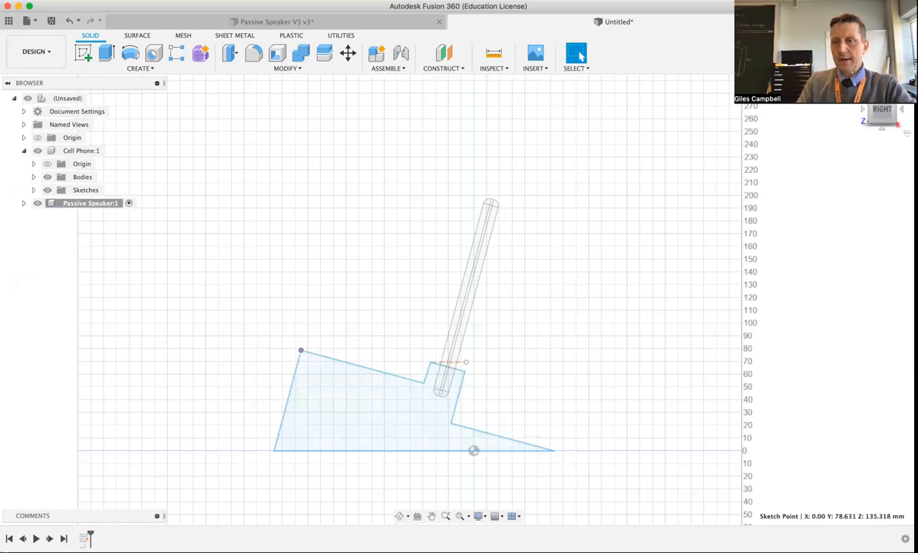
Extrude the side profile 95 mm across the phone's width as a new body.
key("F6")
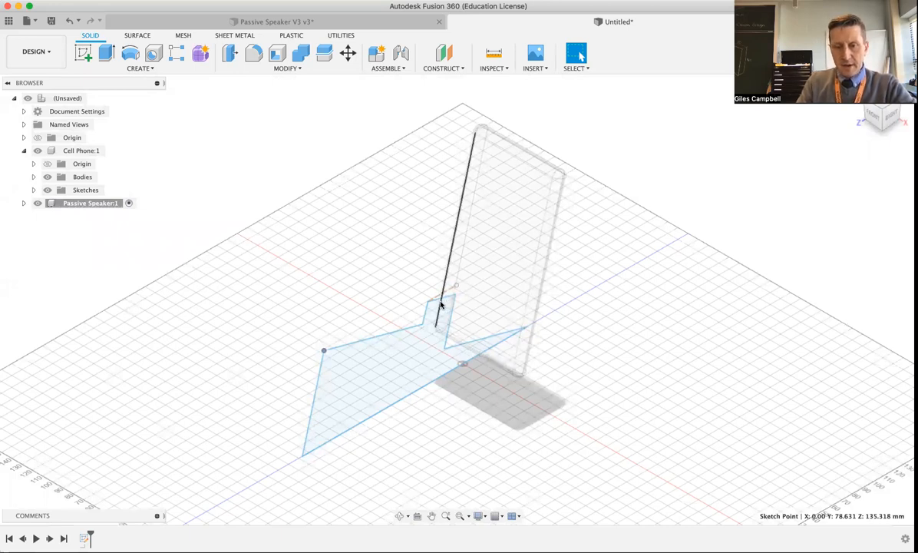
left_click(871, 116)
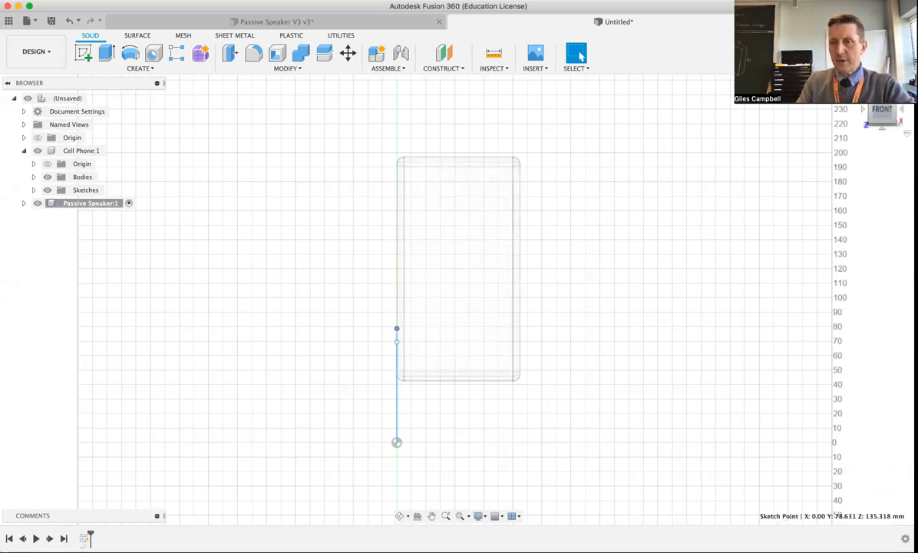
left_click(858, 88)
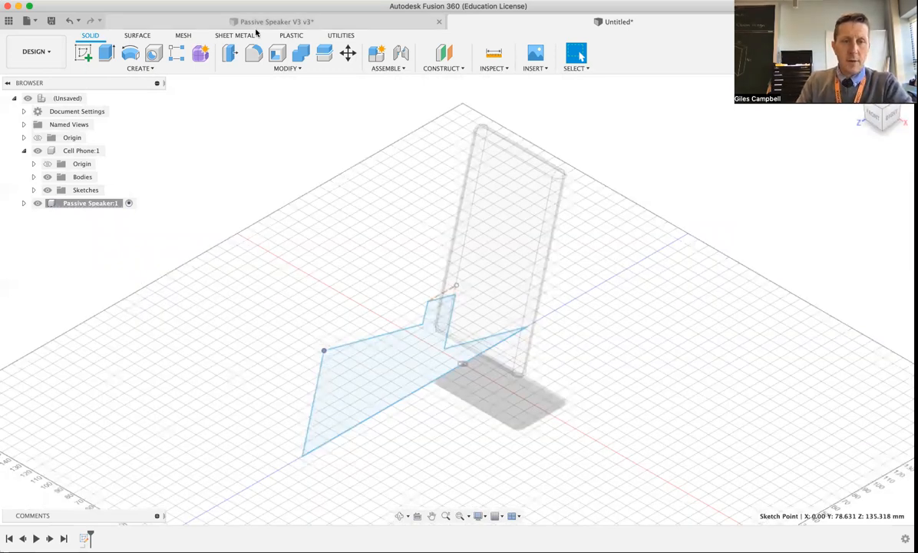
left_click(108, 53)
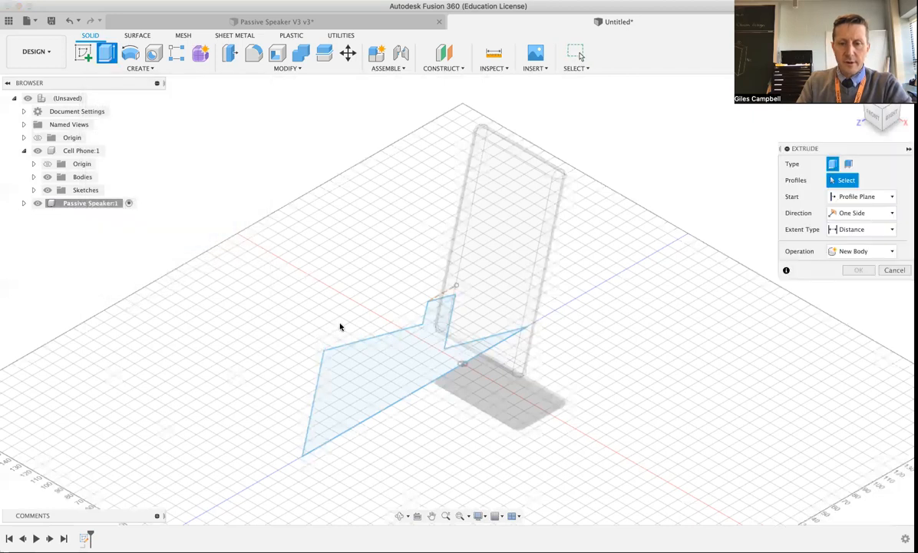
left_click(351, 352)
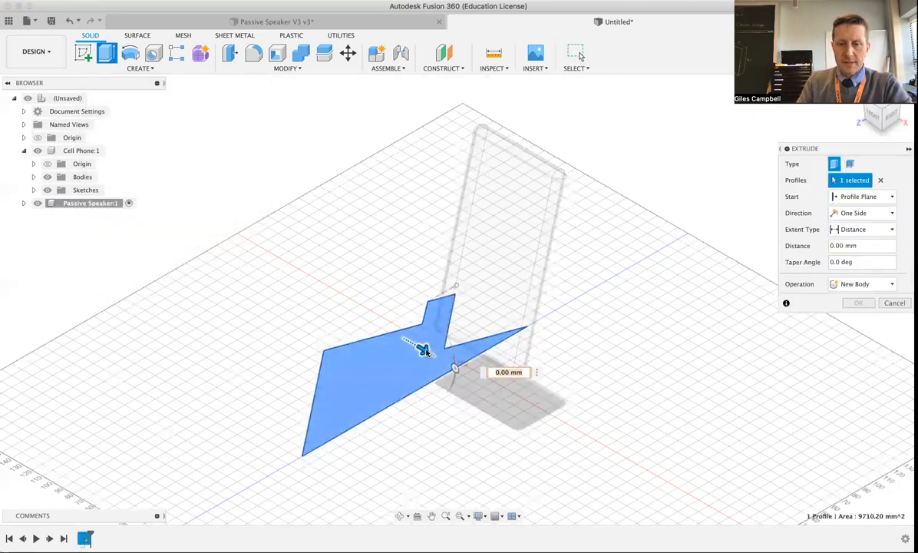
left_click_drag(423, 350, 542, 400)
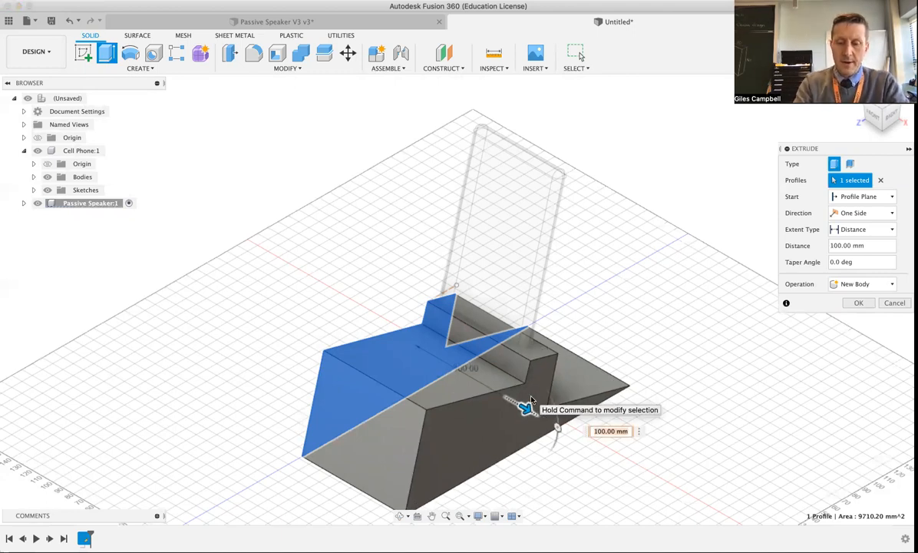
type("95")
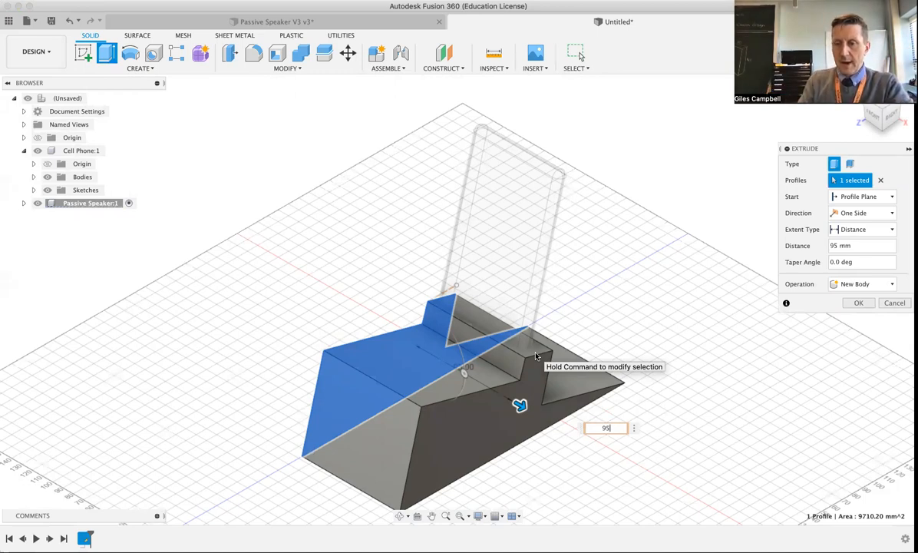
left_click(860, 303)
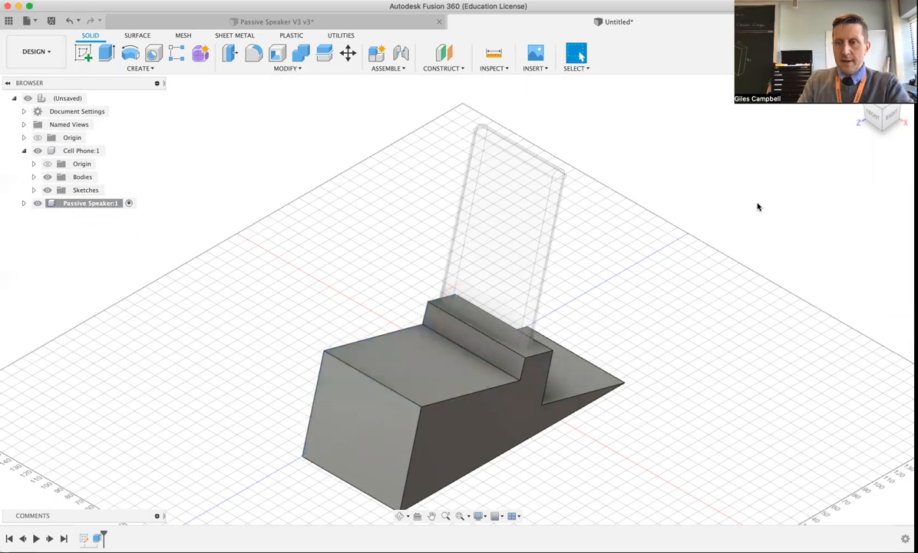
Look at the phone and block from the front and activate the Cell Phone component.
left_click(871, 116)
left_click(873, 115)
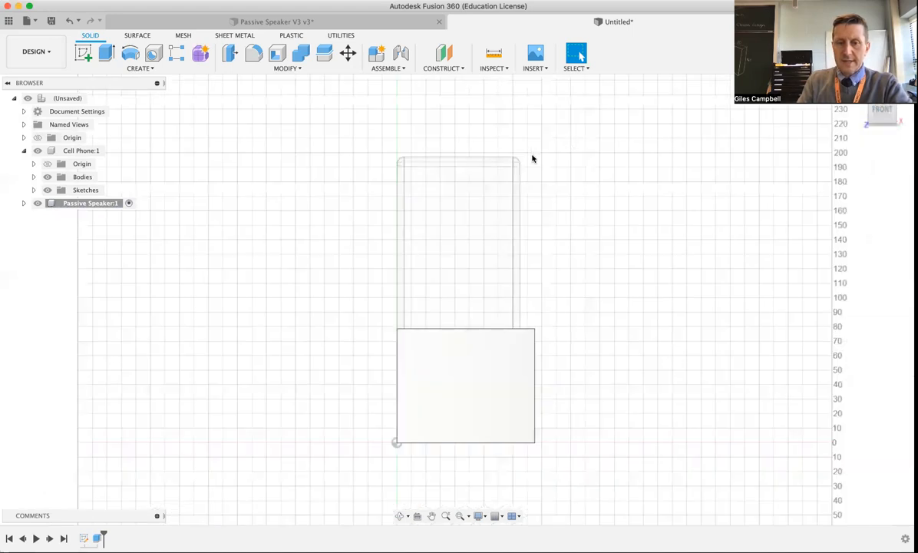
left_click(99, 151)
left_click(113, 151)
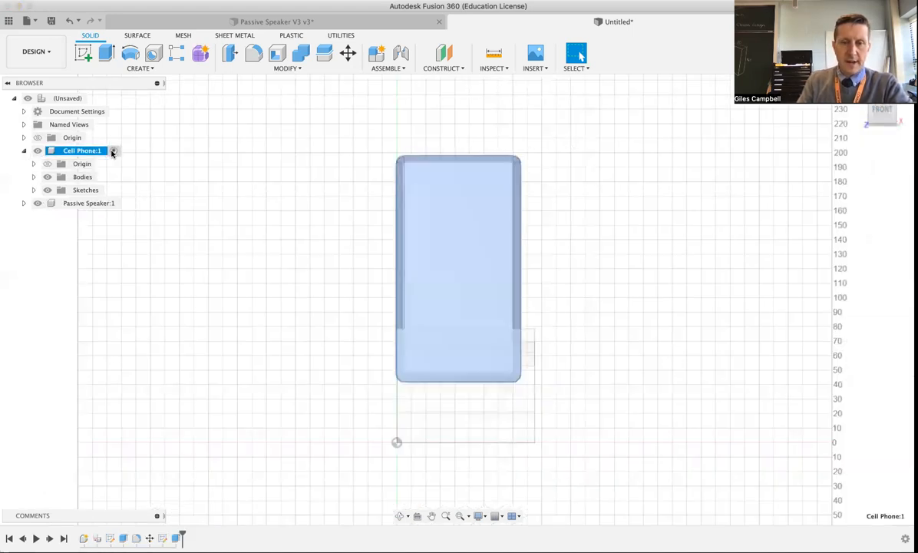
left_click(462, 244)
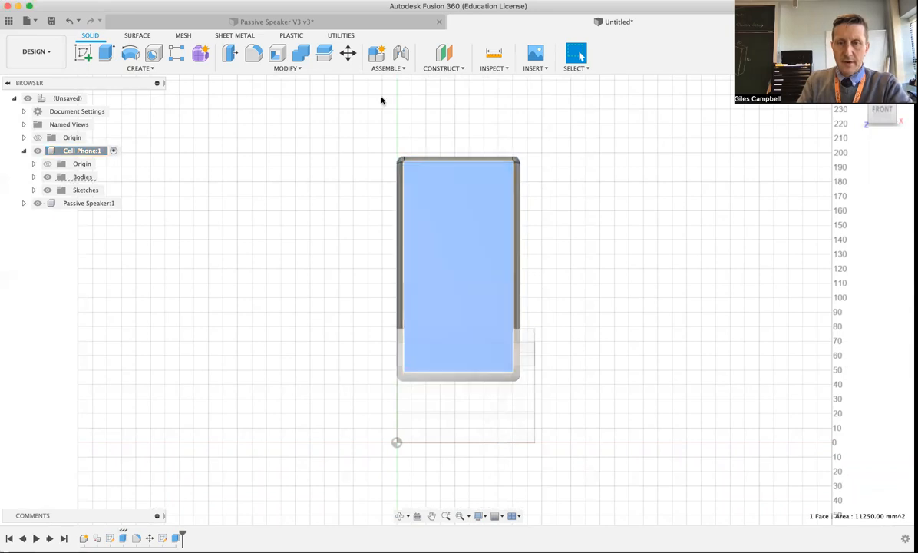
left_click(348, 54)
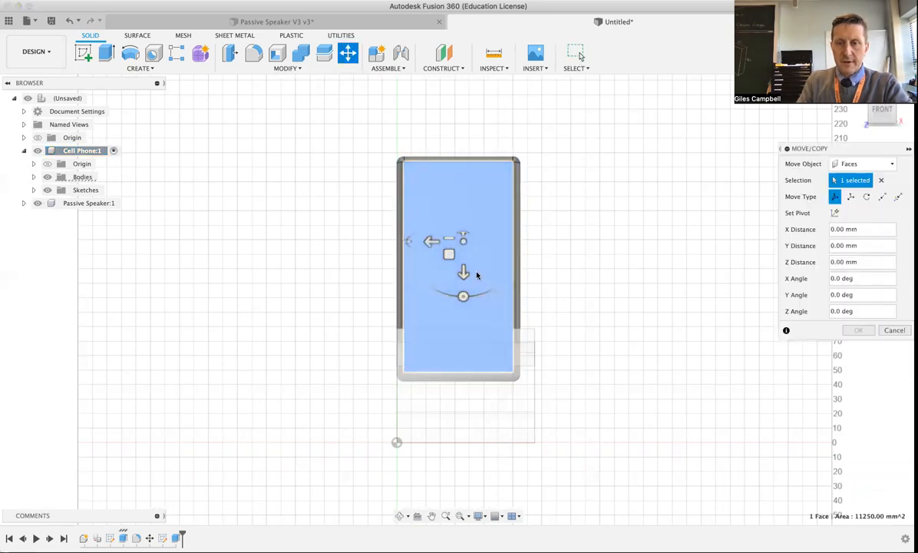
left_click(430, 243)
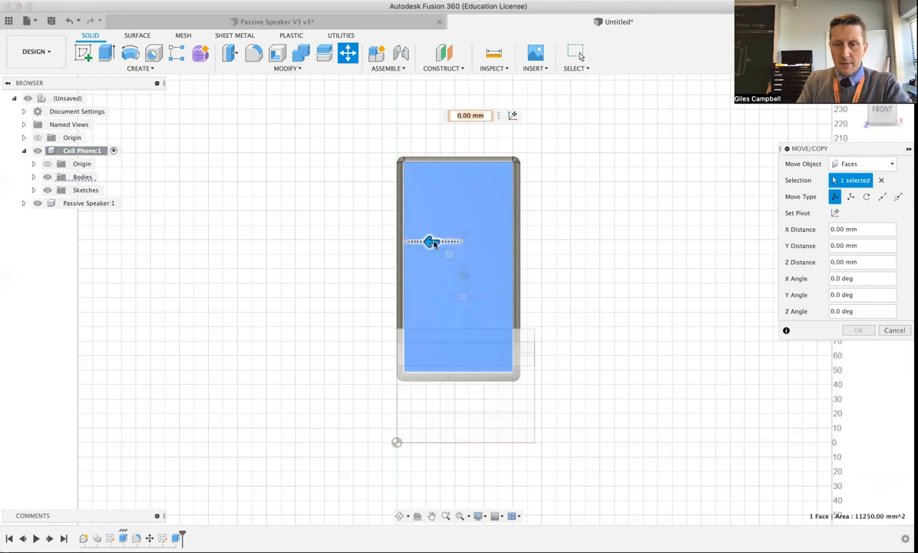
left_click_drag(438, 244, 432, 244)
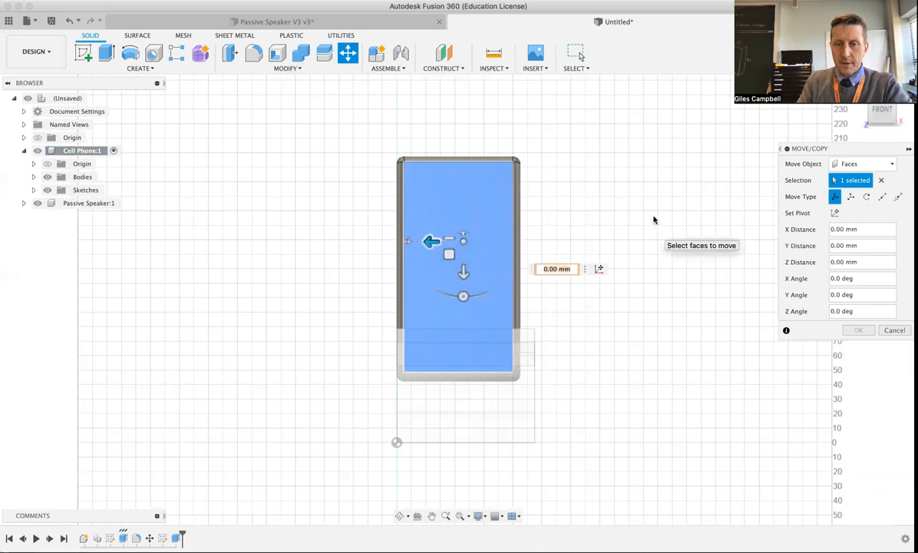
left_click(893, 330)
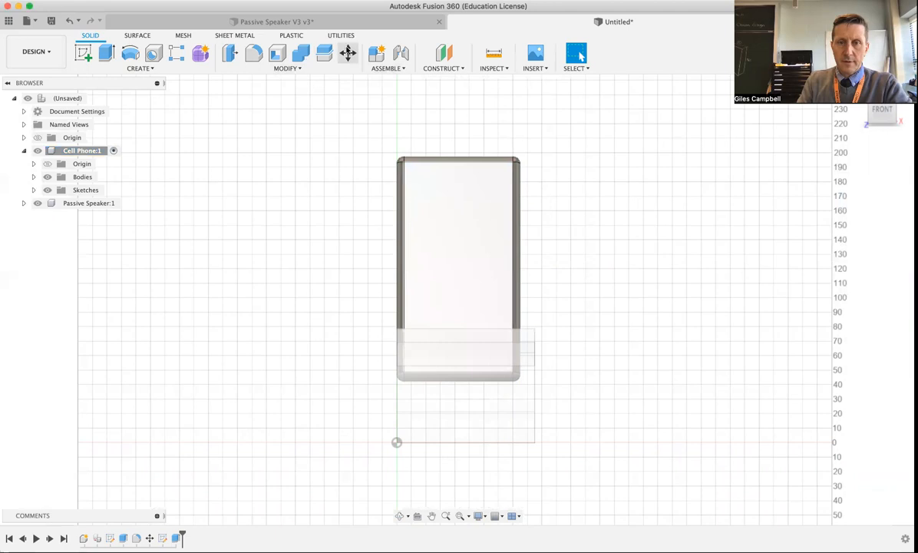
Move the phone body -5 mm in the X distance to centre it across the speaker block.
left_click(348, 52)
left_click(445, 223)
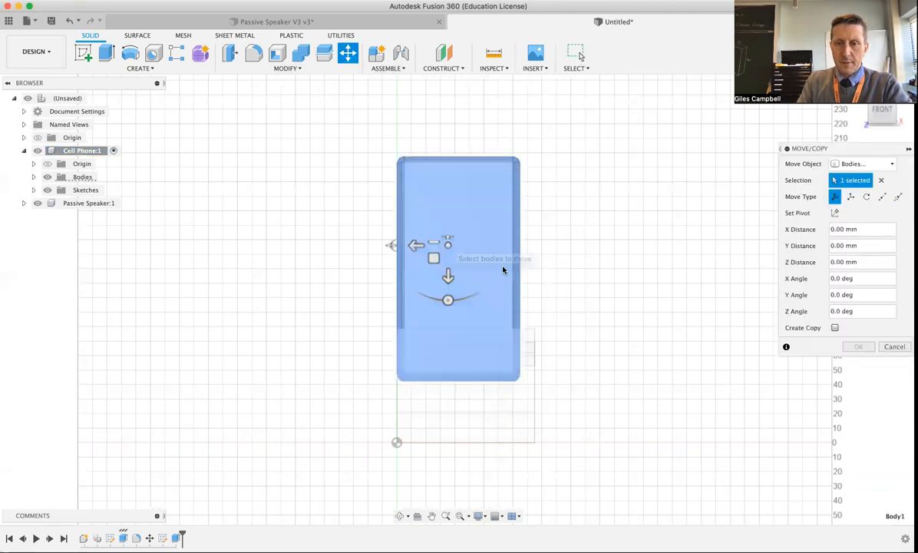
left_click_drag(416, 246, 429, 248)
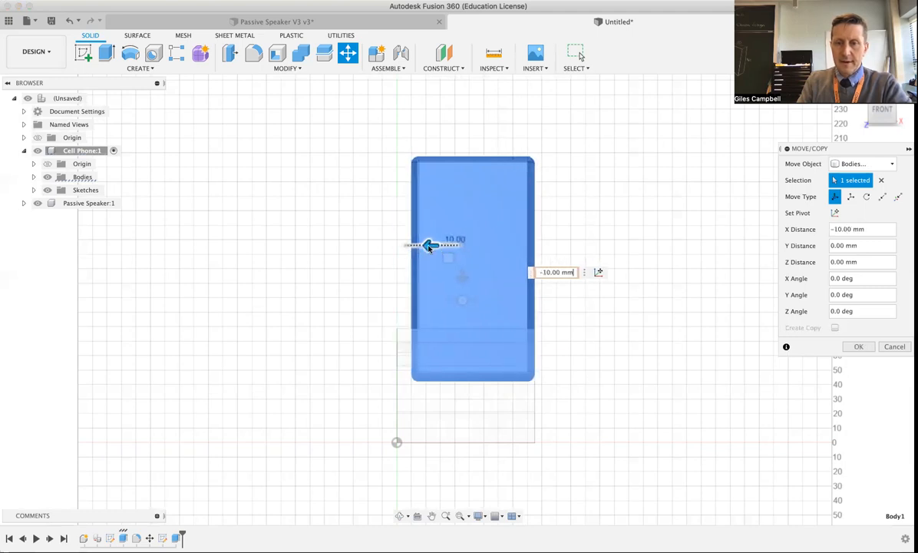
type("-")
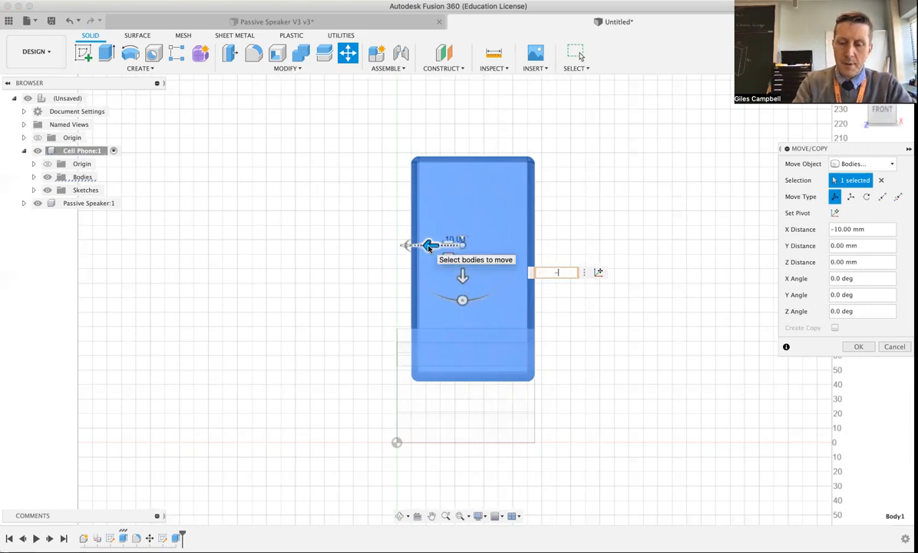
type("5")
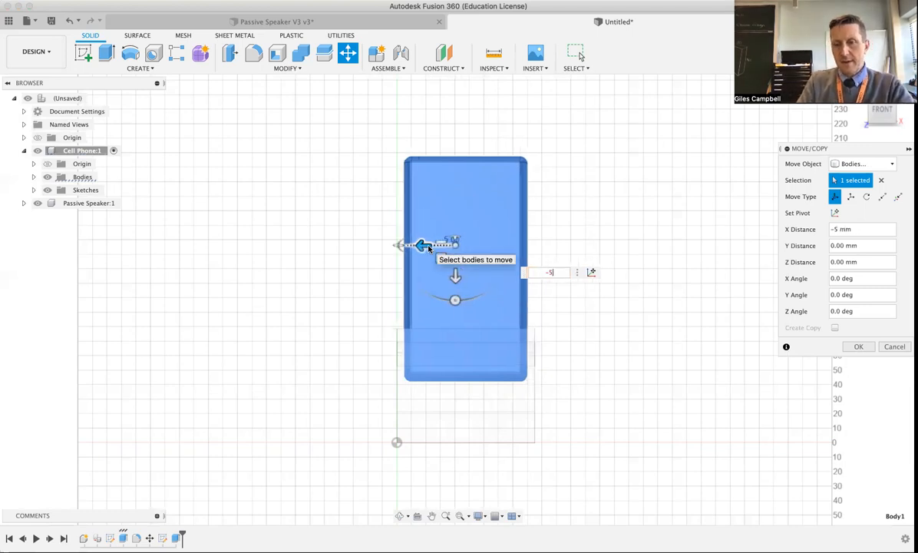
left_click(858, 346)
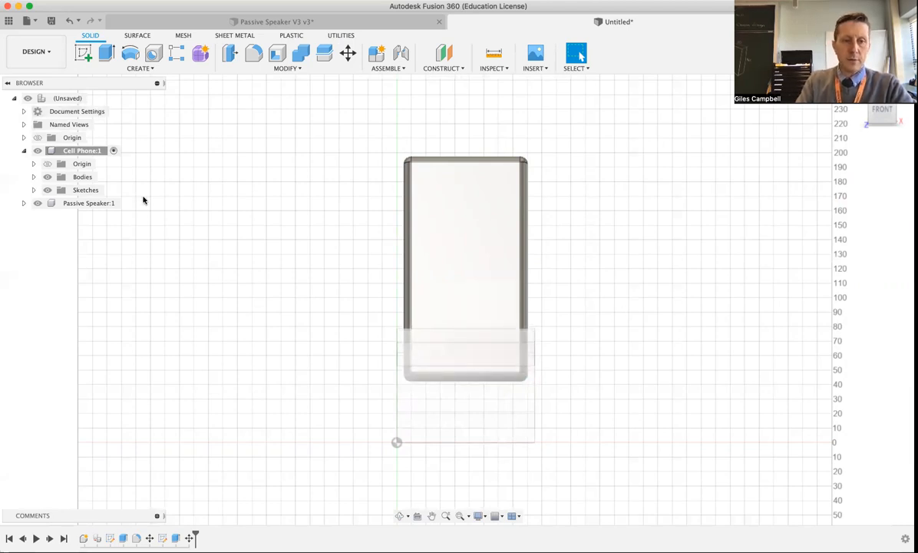
Make Passive Speaker the active component again and return to the isometric home view.
left_click(115, 203)
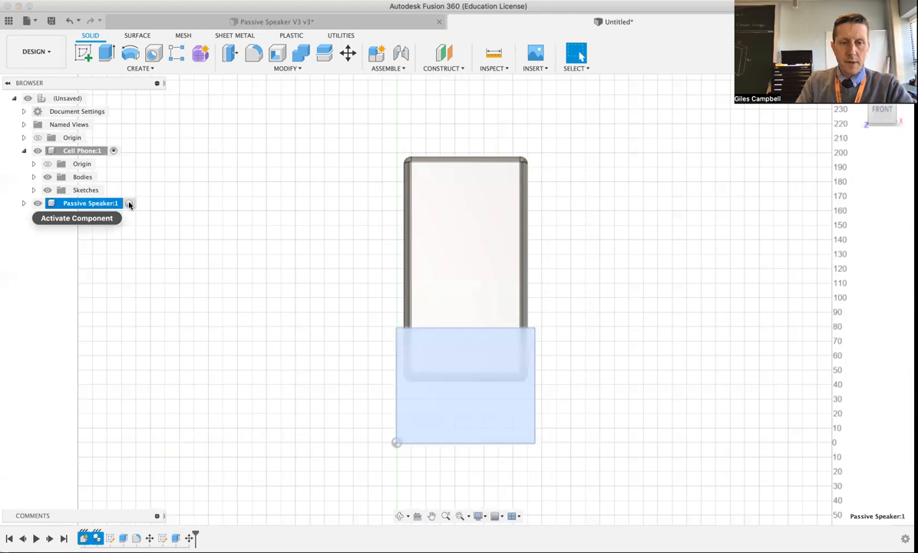
left_click(129, 203)
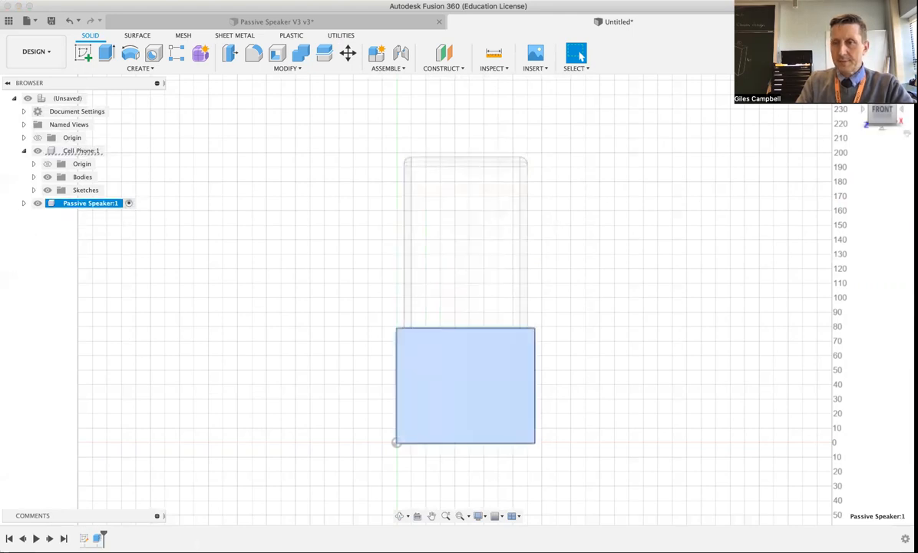
left_click(856, 99)
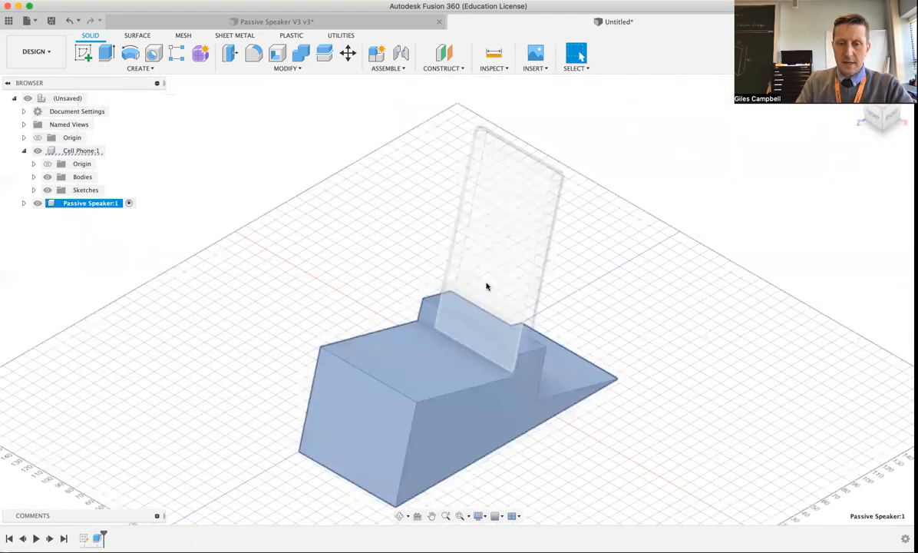
Fillet the inner edge between the block's sloping top face and the raised phone holder with a 25 mm radius.
left_click(401, 516)
left_click_drag(359, 419, 375, 403)
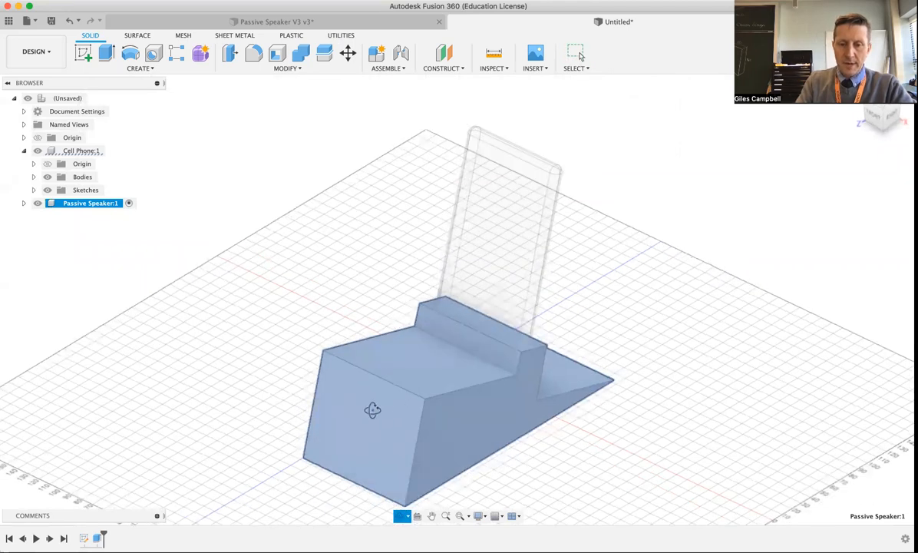
left_click_drag(299, 380, 380, 448)
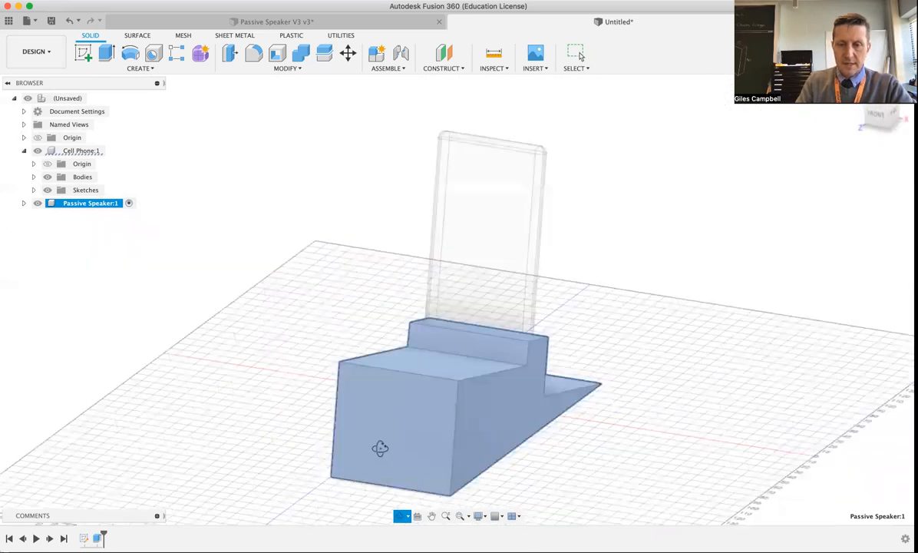
left_click_drag(331, 426, 363, 453)
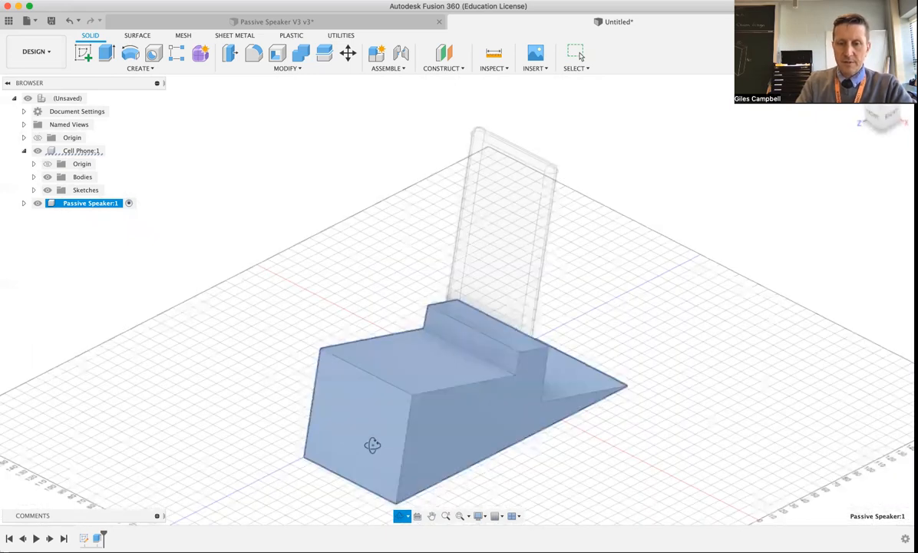
left_click_drag(619, 260, 768, 253)
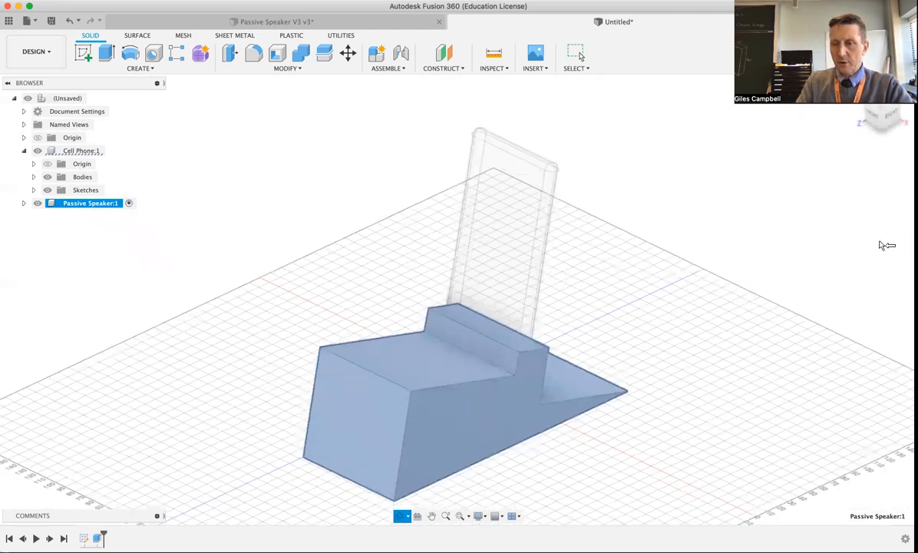
key("Escape")
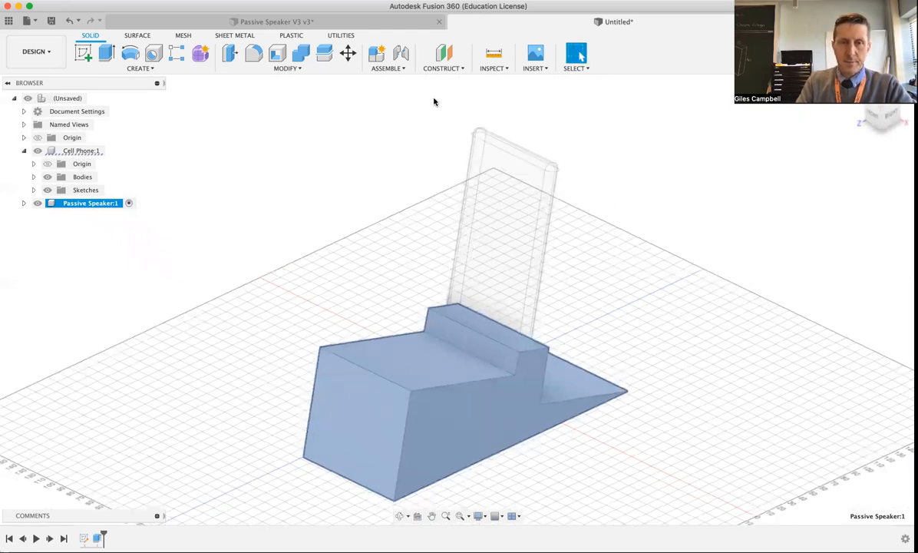
left_click(466, 353)
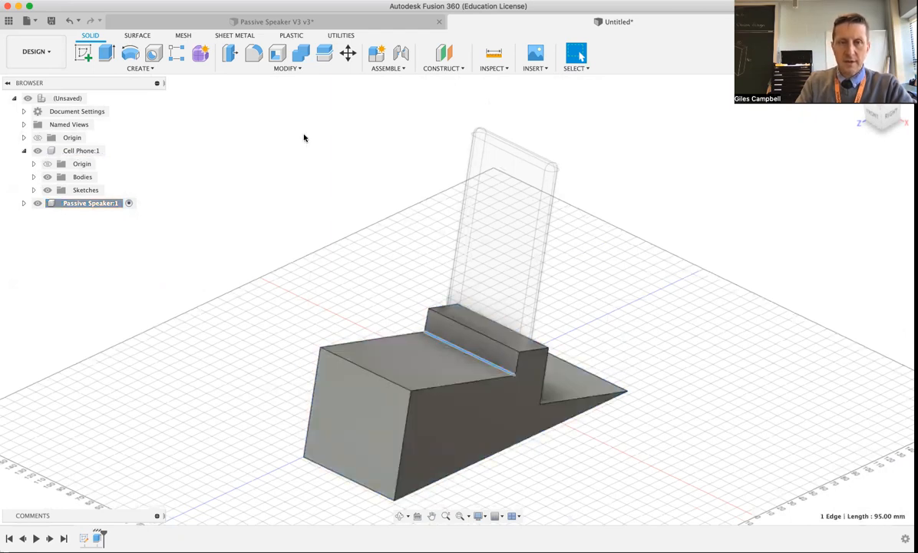
left_click(254, 53)
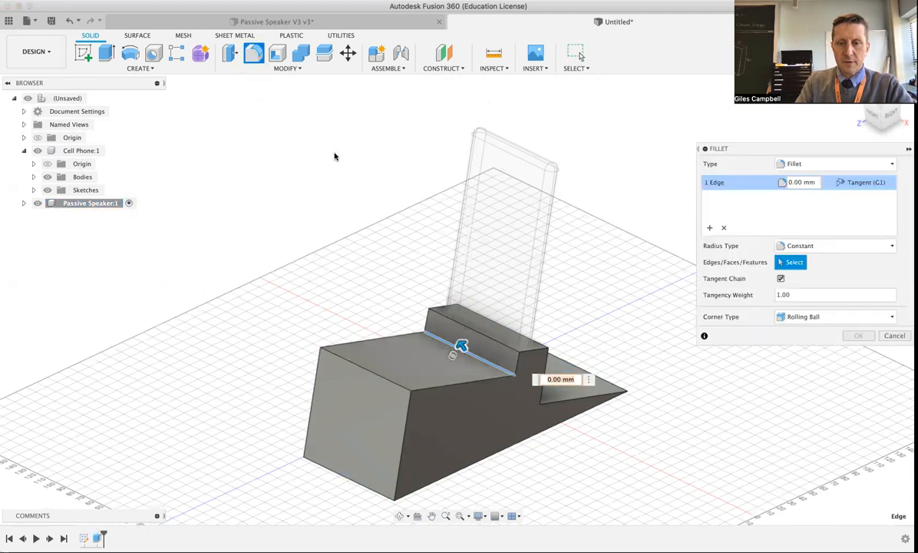
mouse_move(460, 346)
left_mouse_down()
mouse_move(453, 320)
mouse_move(455, 335)
left_mouse_up()
left_click_drag(453, 335, 455, 336)
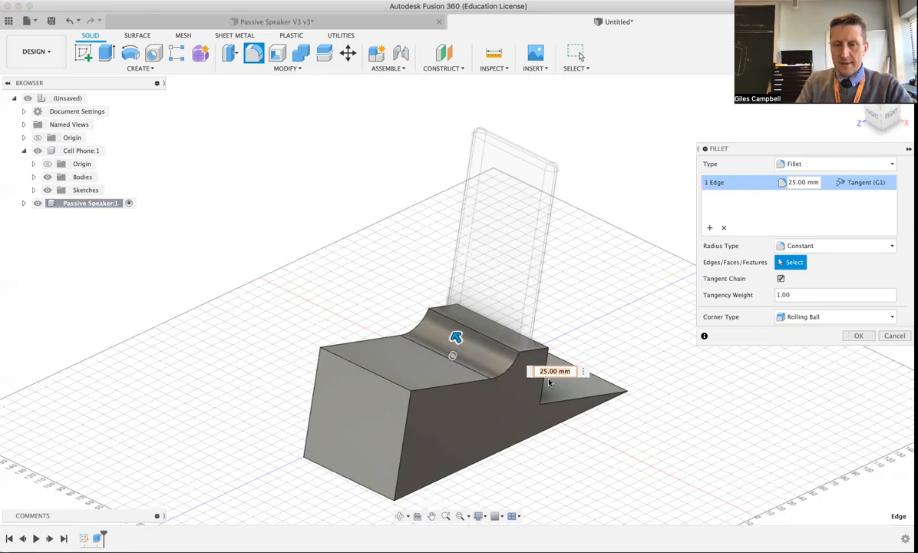
left_click(858, 336)
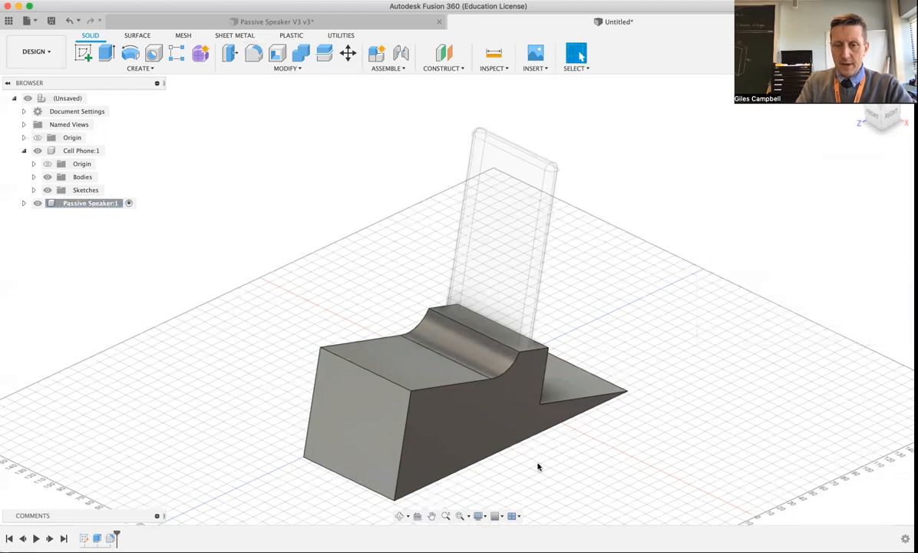
Fillet the inner edge between the phone holder's rear face and the sloping tail of the block with a 25 mm radius.
left_click(400, 516)
left_click_drag(368, 418, 309, 422)
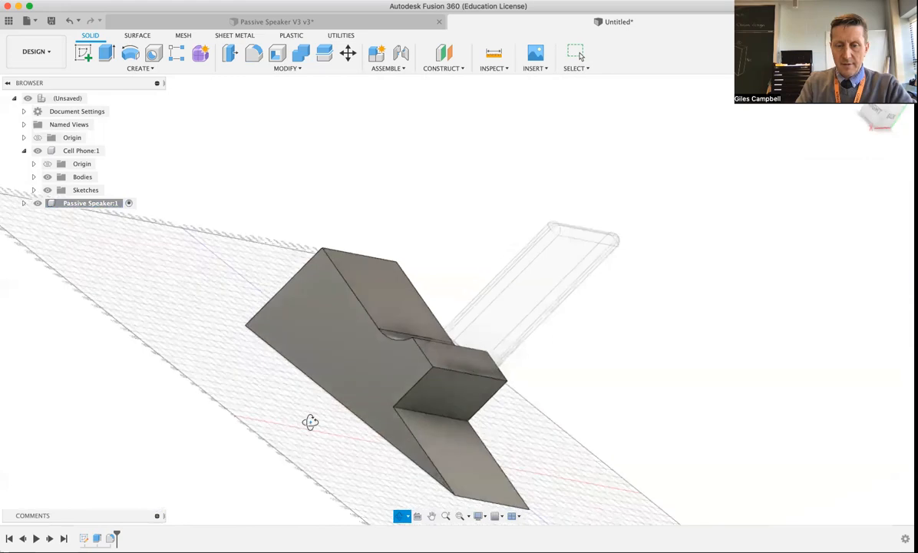
key("Escape")
scroll(434, 413, "down", 1)
left_click(433, 412)
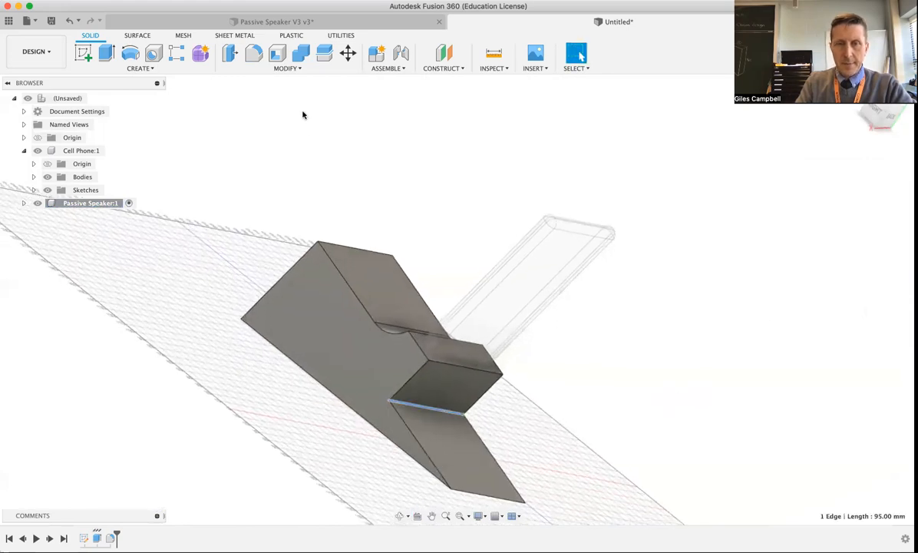
left_click(254, 56)
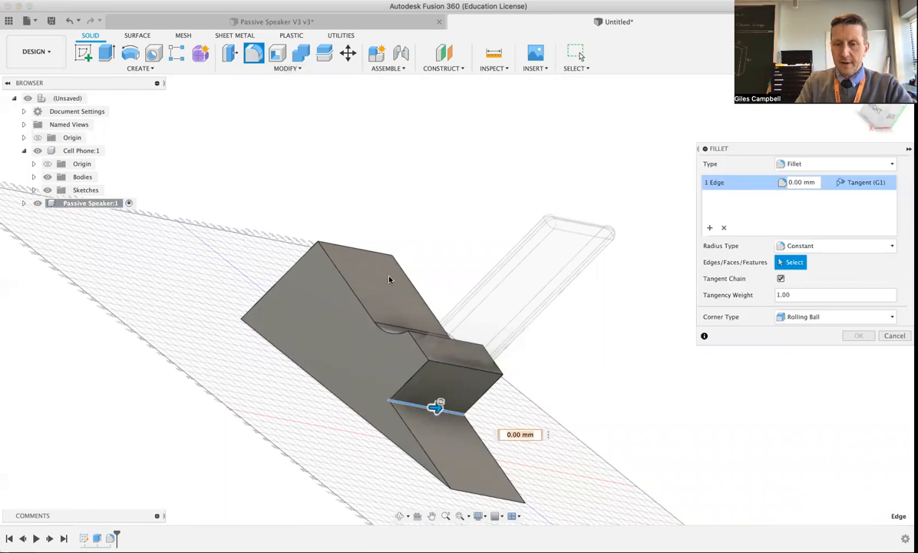
left_click_drag(436, 407, 449, 408)
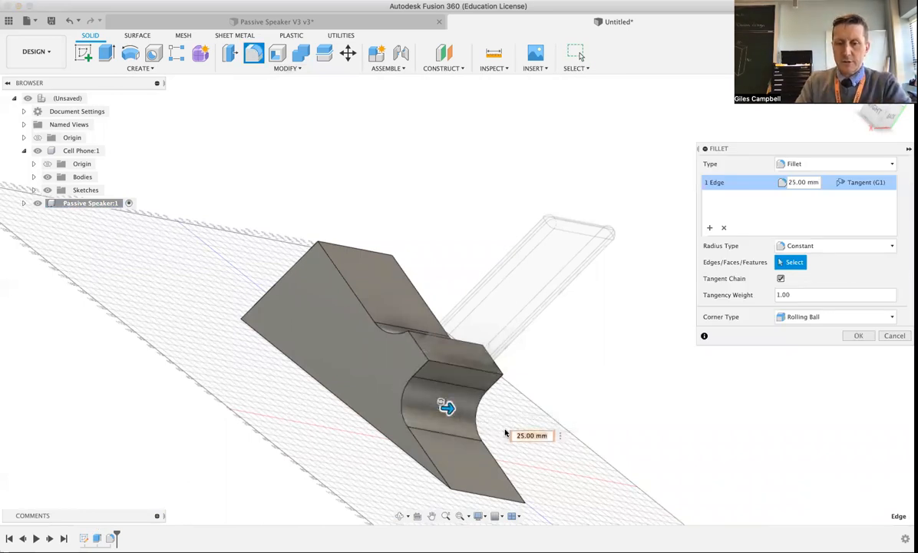
left_click(858, 336)
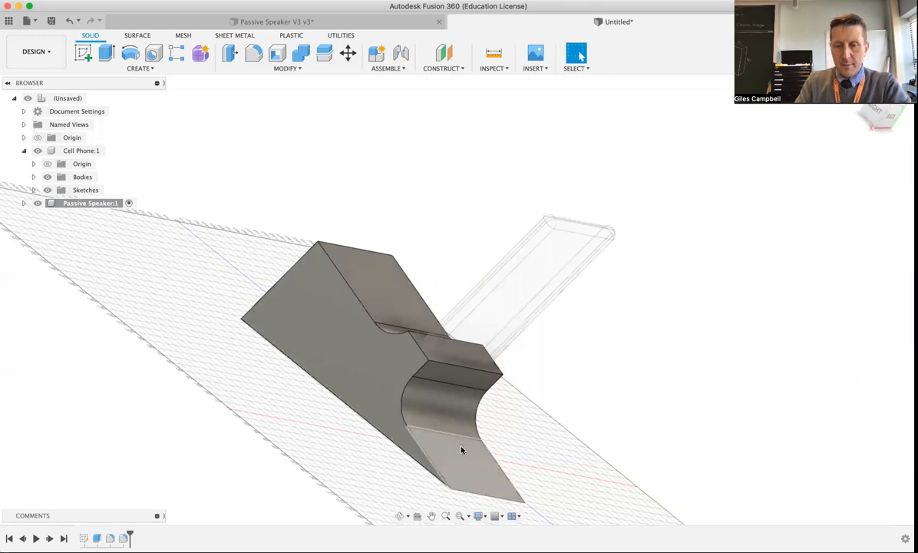
Round the sharp end edge of the block's tail with a 5 mm fillet.
left_click(473, 495)
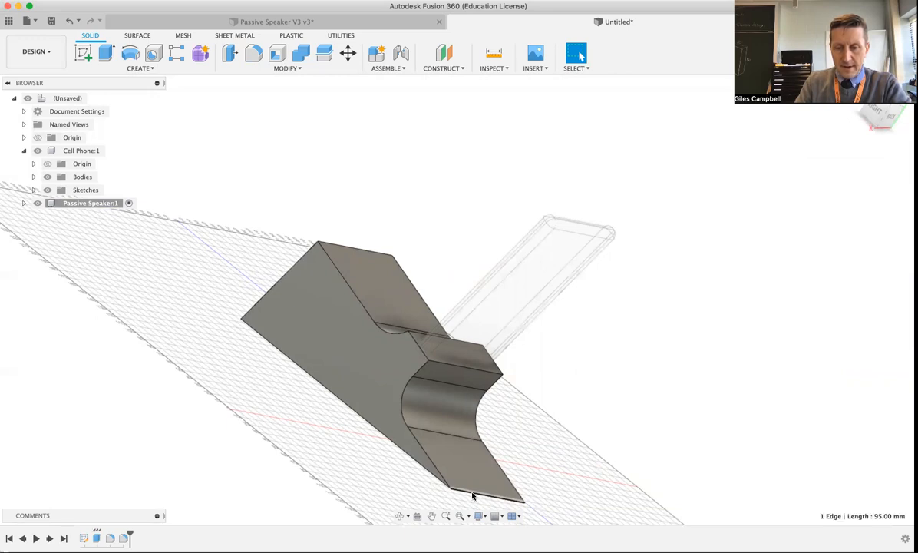
left_click(251, 53)
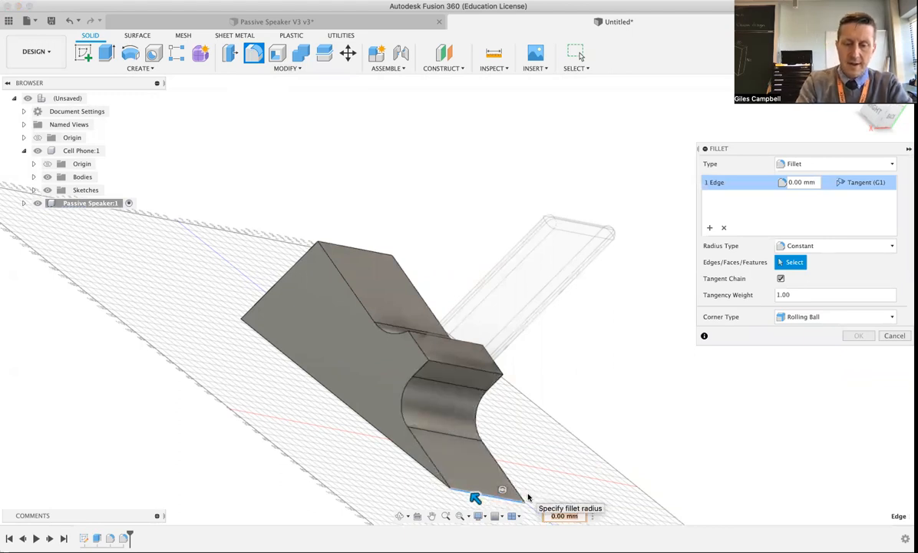
type("10")
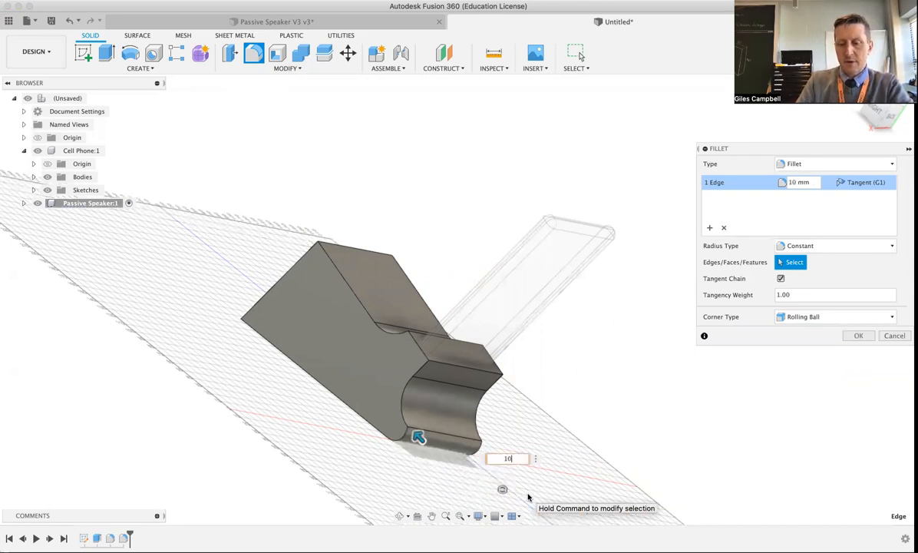
key("BackSpace")
key("BackSpace")
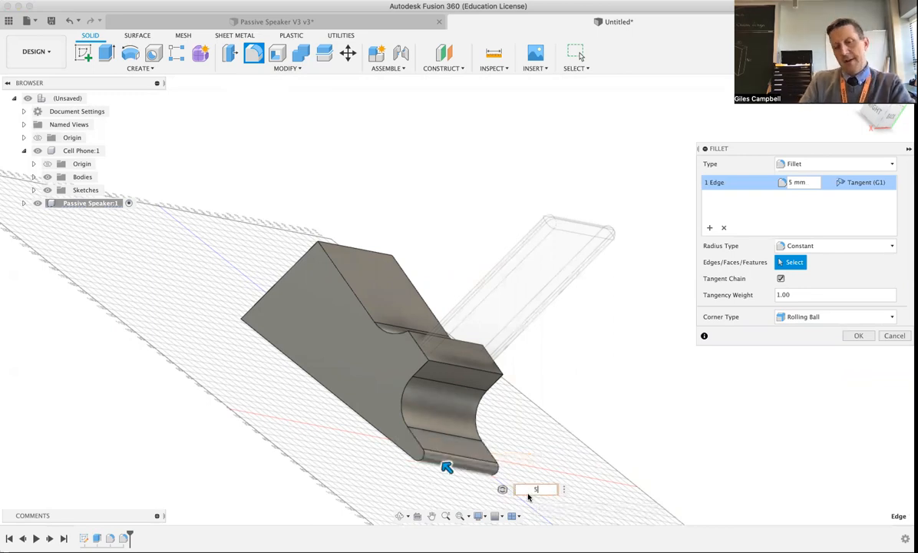
left_click(857, 336)
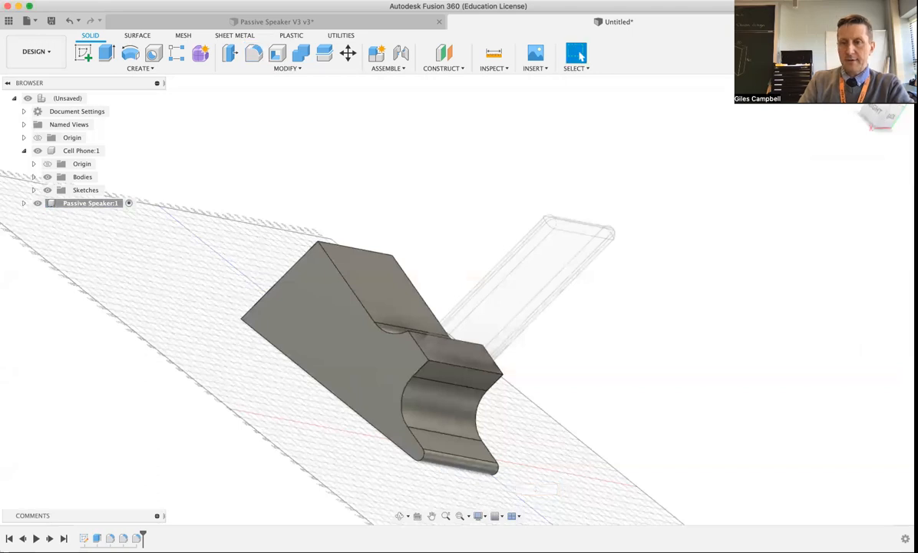
Select the right side's sloping, curved, tail and base edges, plus the sloping and curved top edges on the left side.
left_click(398, 517)
left_click_drag(298, 345, 848, 355)
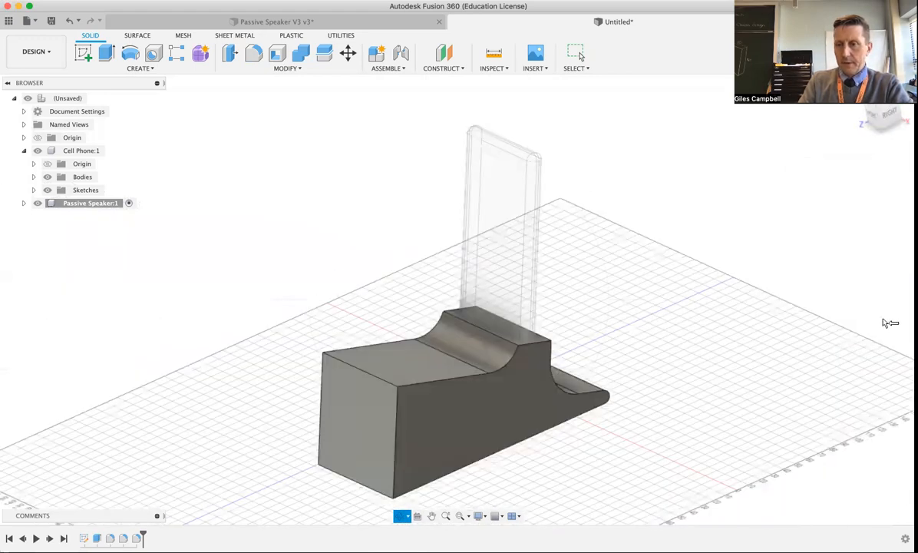
left_click(576, 53)
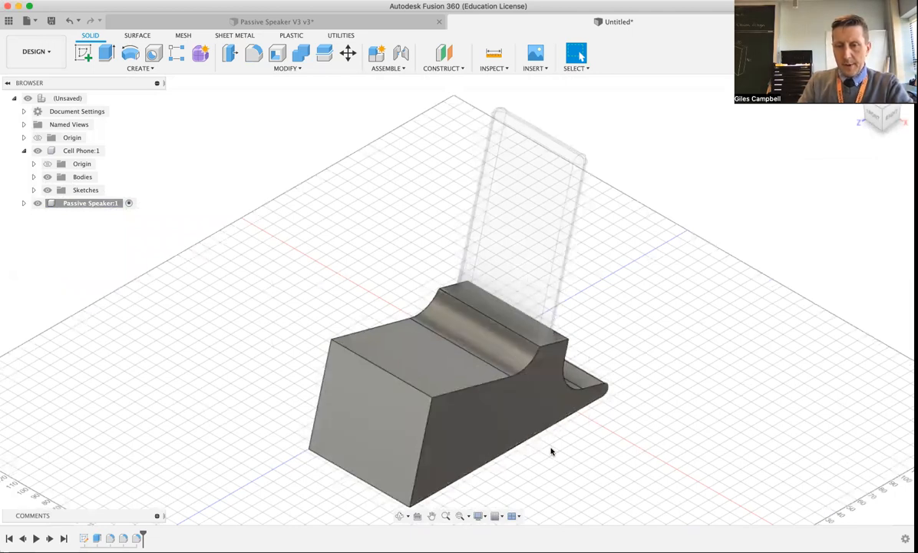
left_click(453, 392)
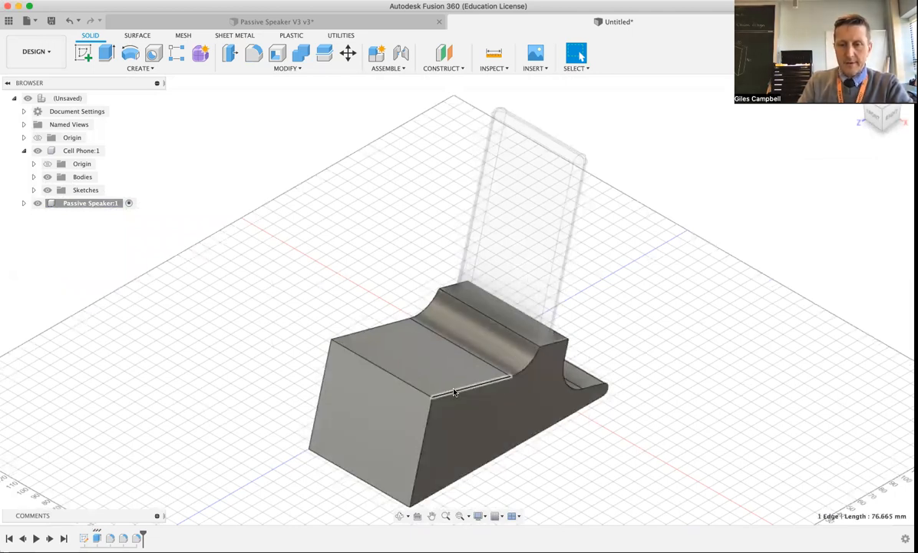
left_click(525, 365, "shift")
left_click(567, 374, "shift")
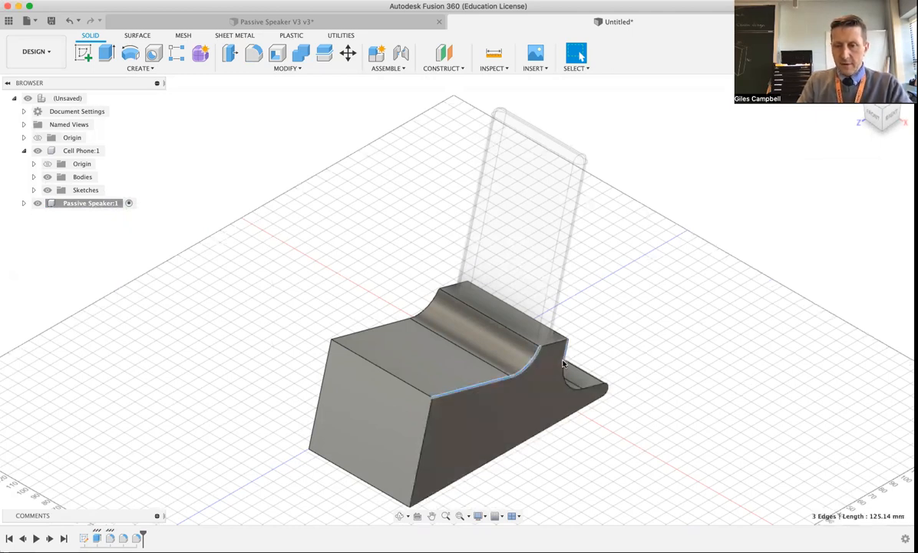
left_click(592, 389, "shift")
left_click(607, 389, "shift")
left_click(605, 392, "shift")
left_click(570, 417, "shift")
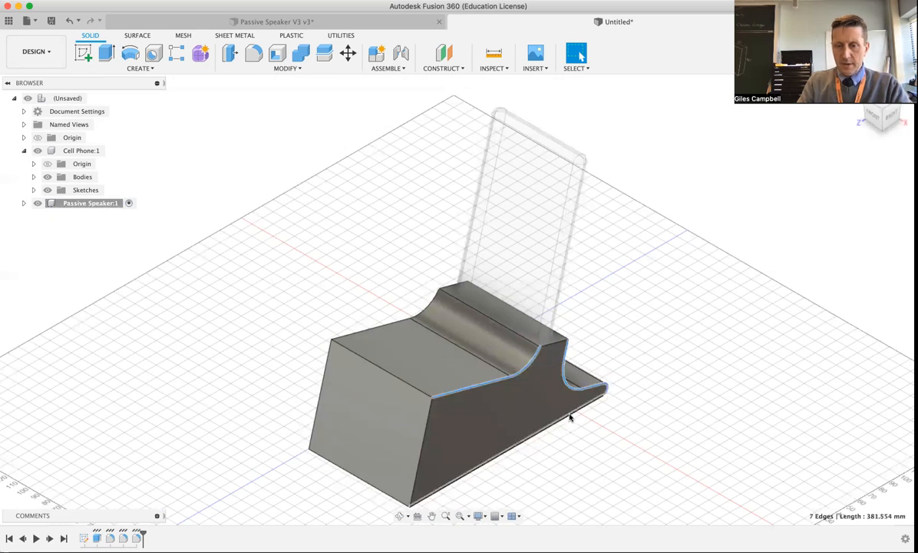
left_click(375, 328, "shift")
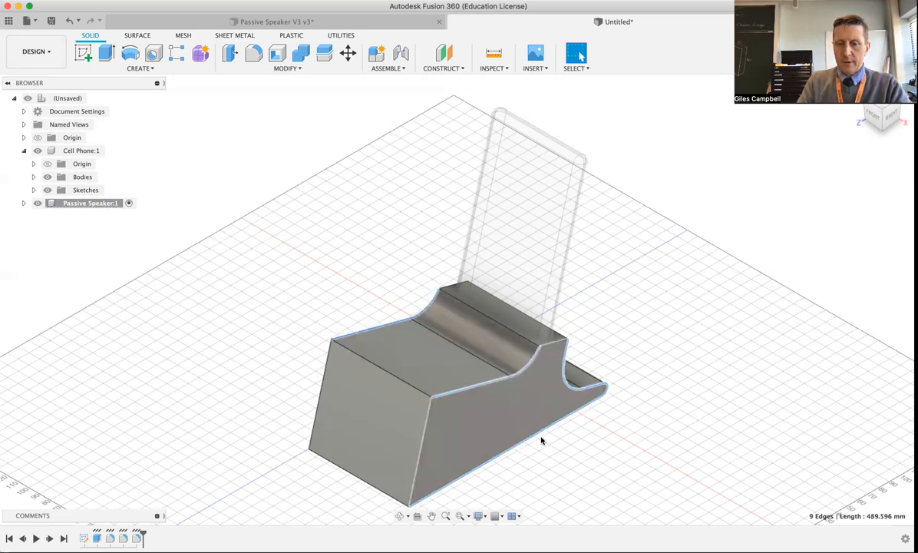
Add the left side's rear holder, curved, tail and base edges to the selection and fillet all selected edges with a 5 mm radius.
left_click(401, 517)
left_click_drag(333, 431, 484, 401)
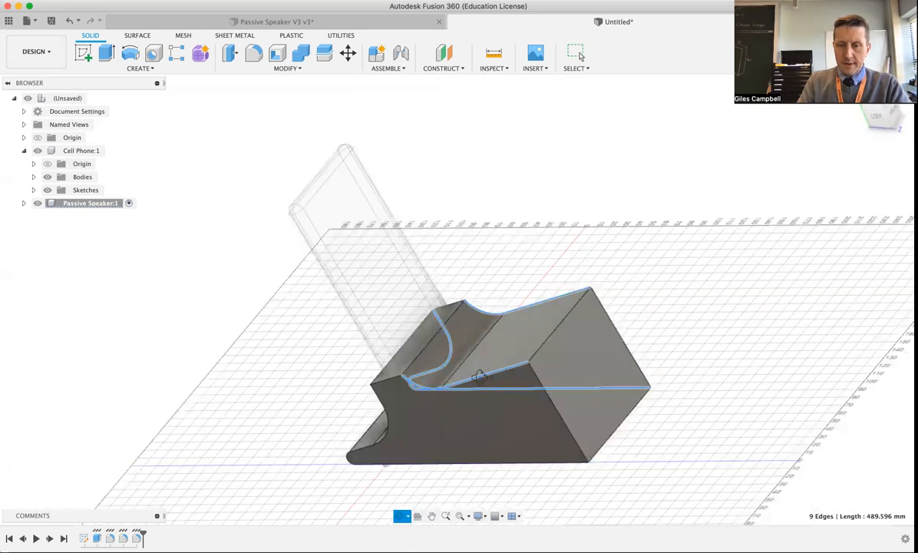
left_click_drag(453, 355, 670, 472)
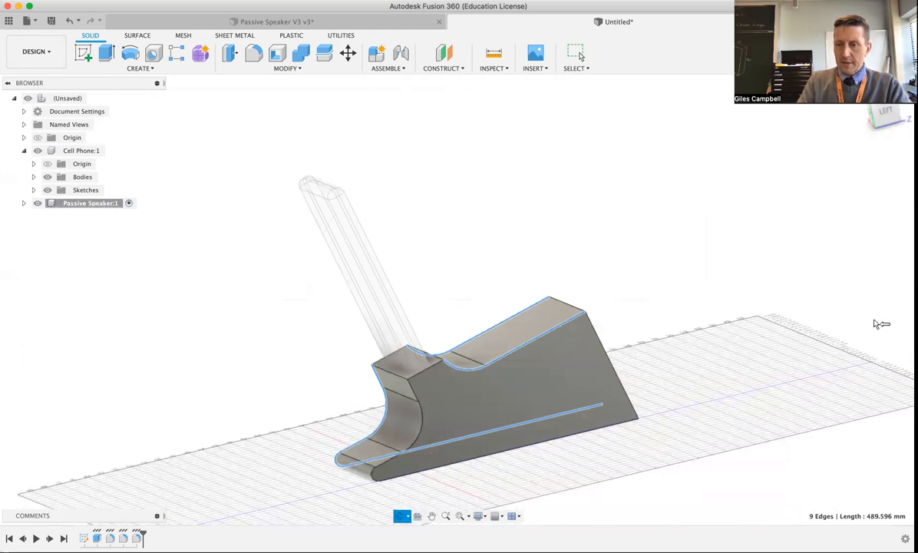
key("Escape")
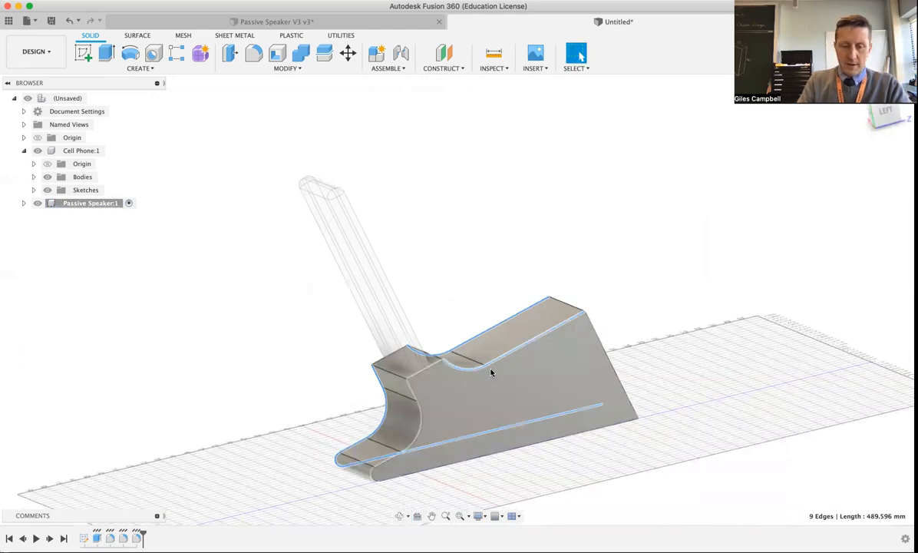
left_click(411, 388, "shift")
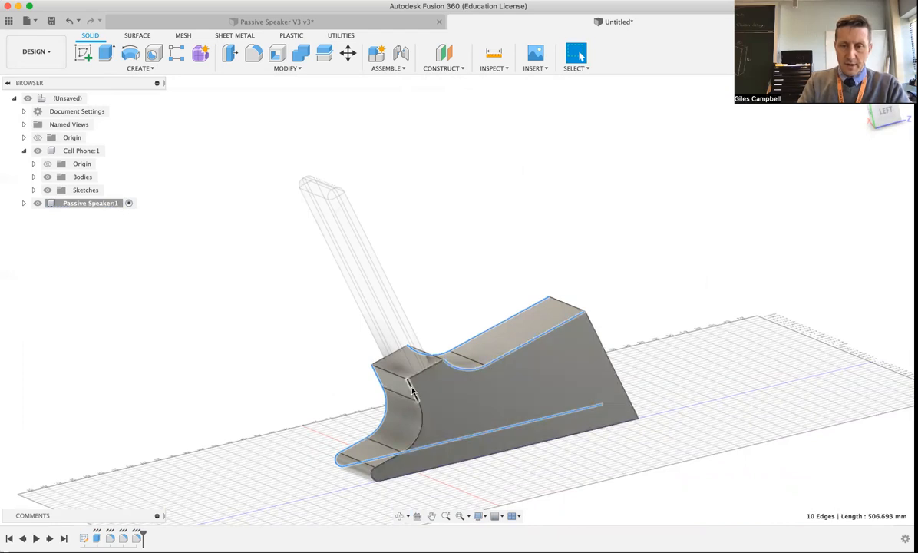
left_click(421, 415, "shift")
left_click(359, 431, "shift")
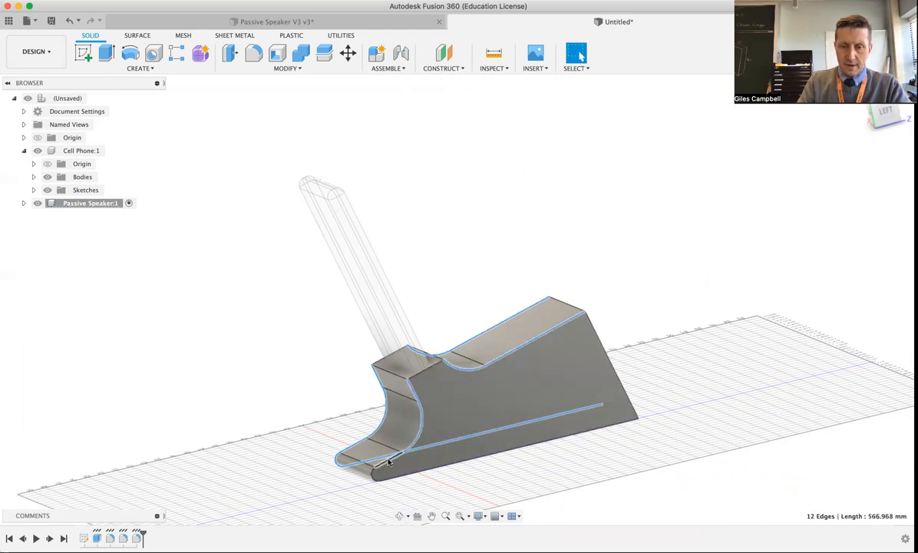
left_click(371, 476, "shift")
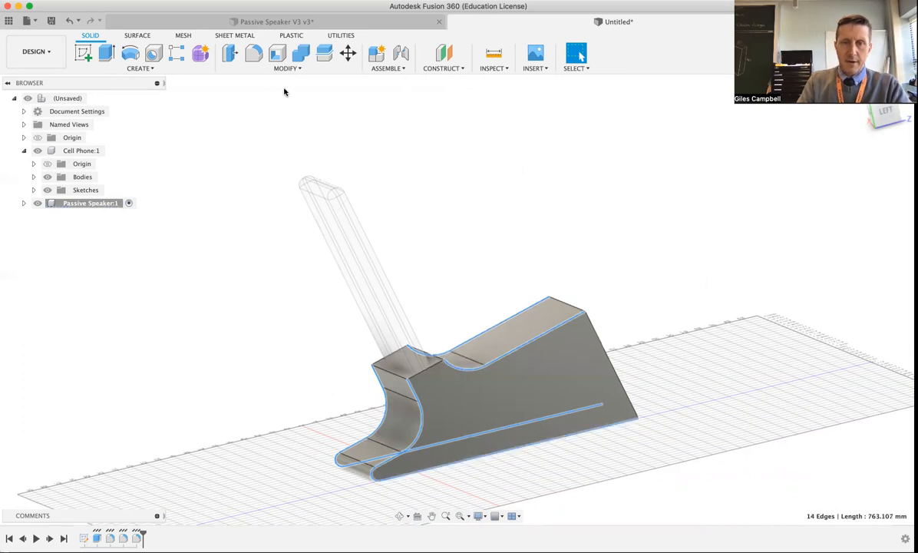
left_click(254, 54)
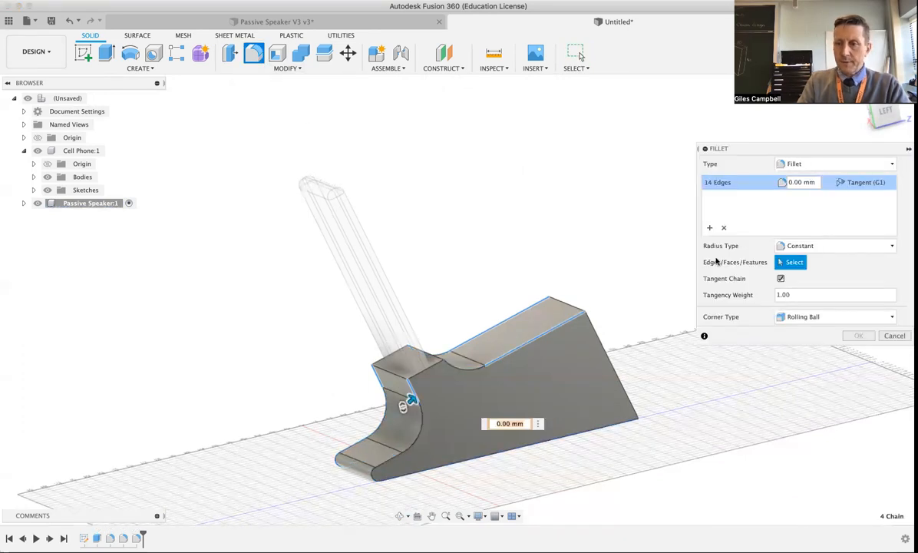
type("5")
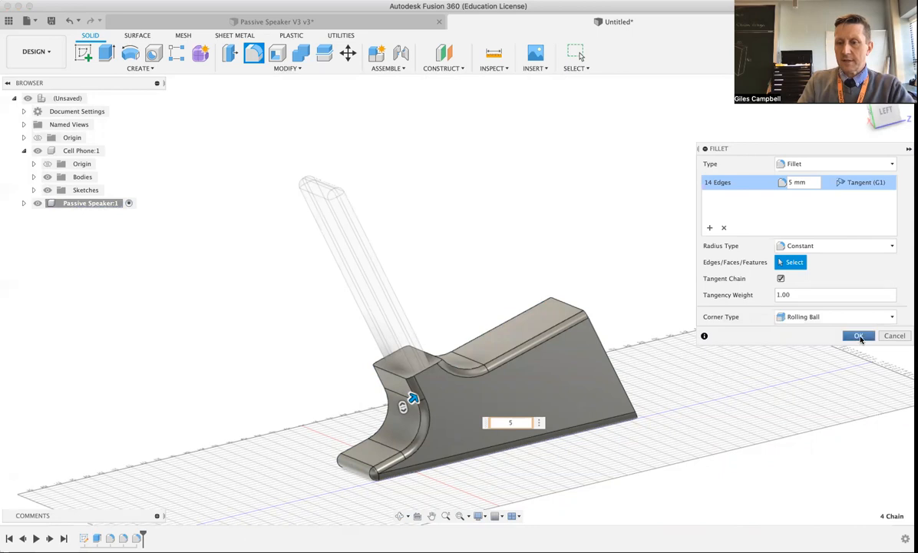
left_click(858, 336)
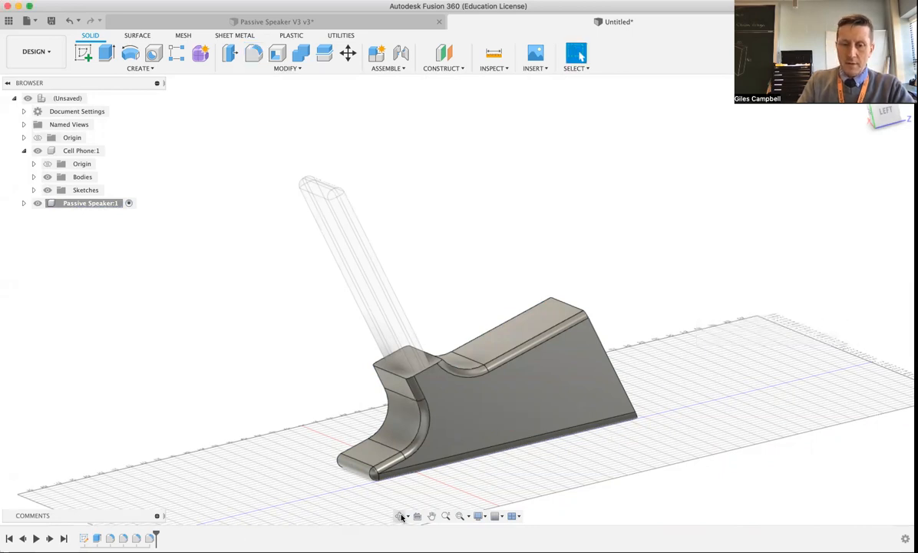
left_click(883, 117)
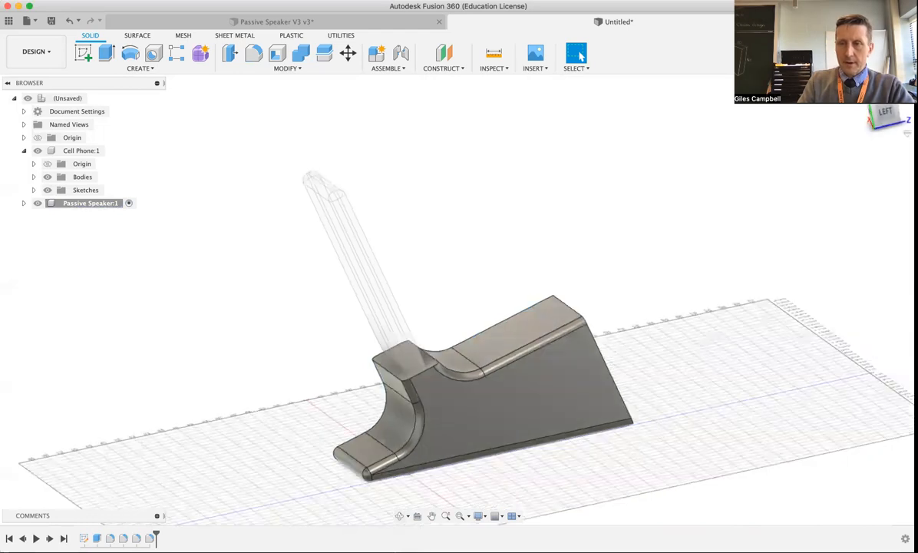